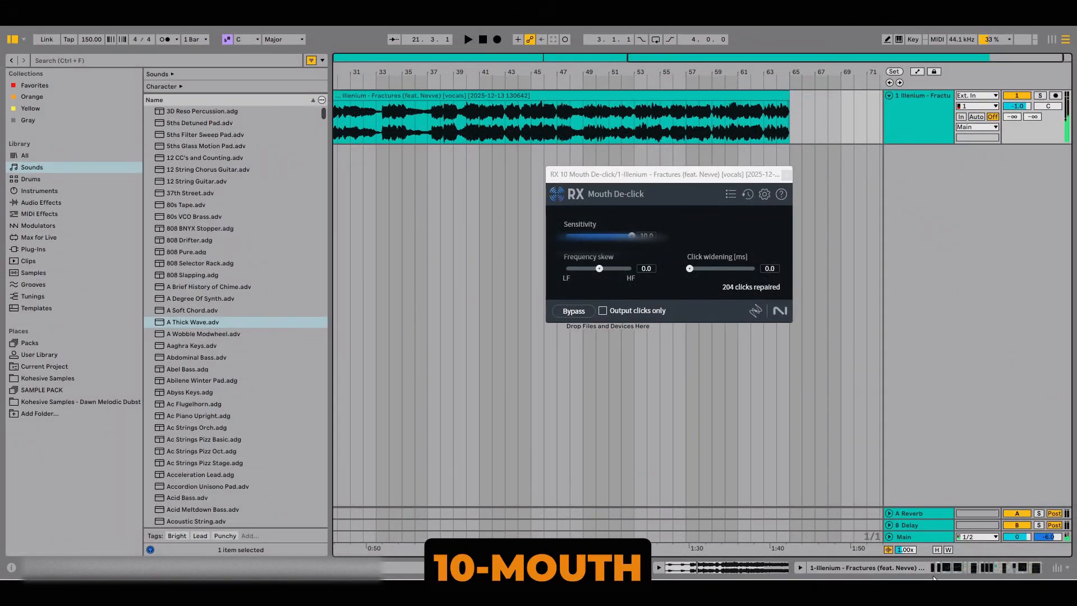
Play the vocal track and examine the EQ Eight low cut, high dip and EQ Three high gain in its device chain
key("space")
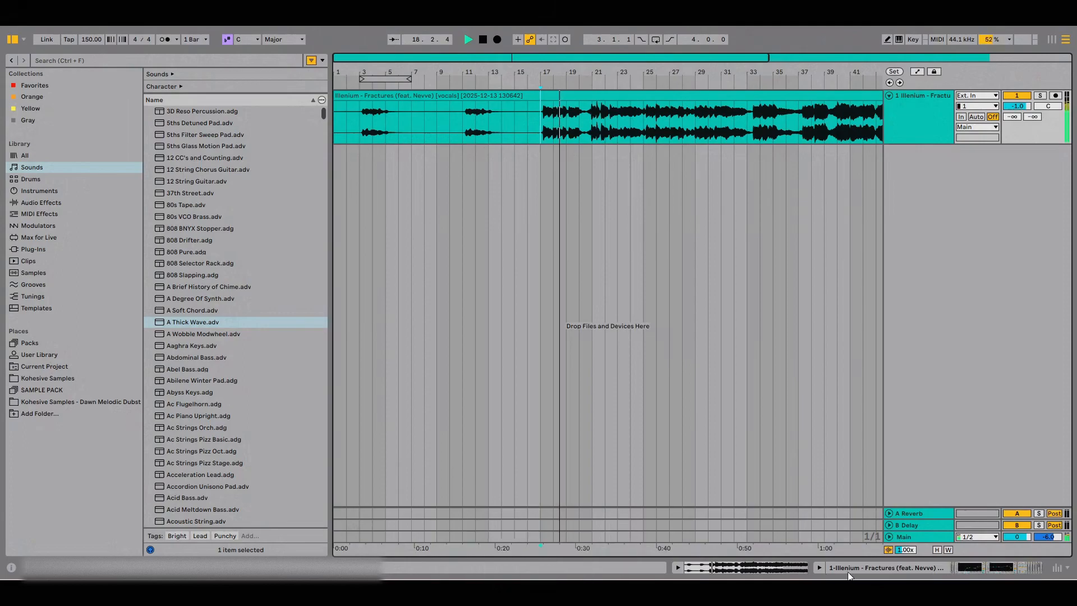
left_click(820, 568)
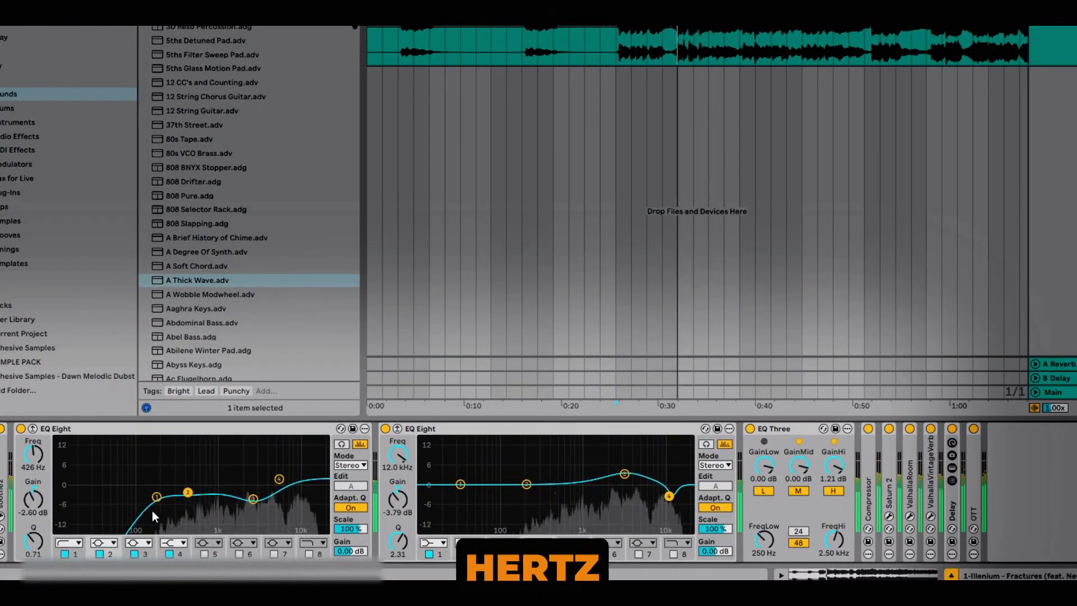
left_click(156, 497)
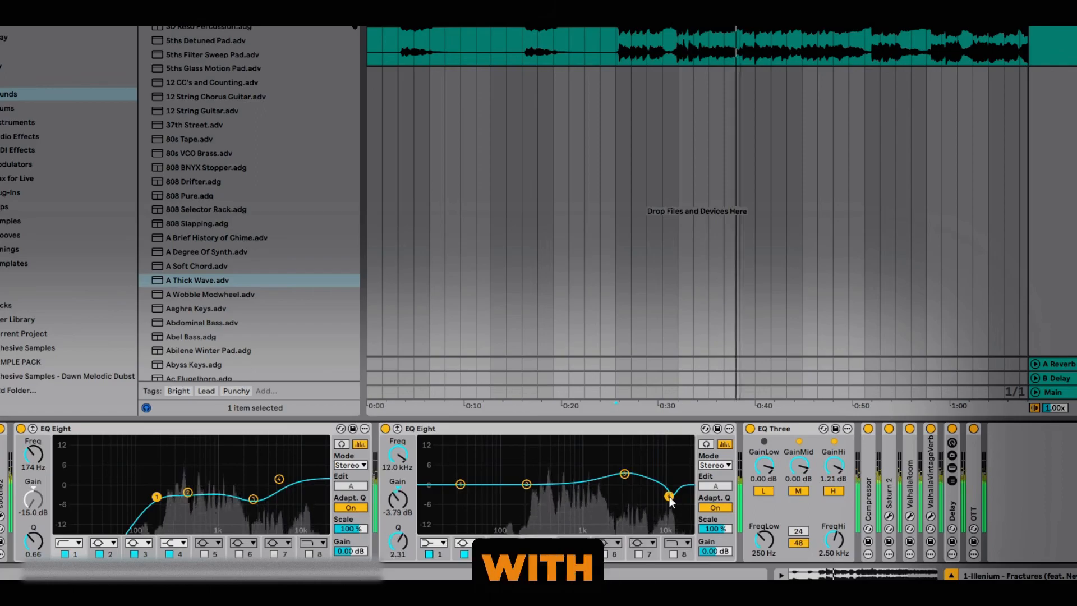
left_click(835, 465)
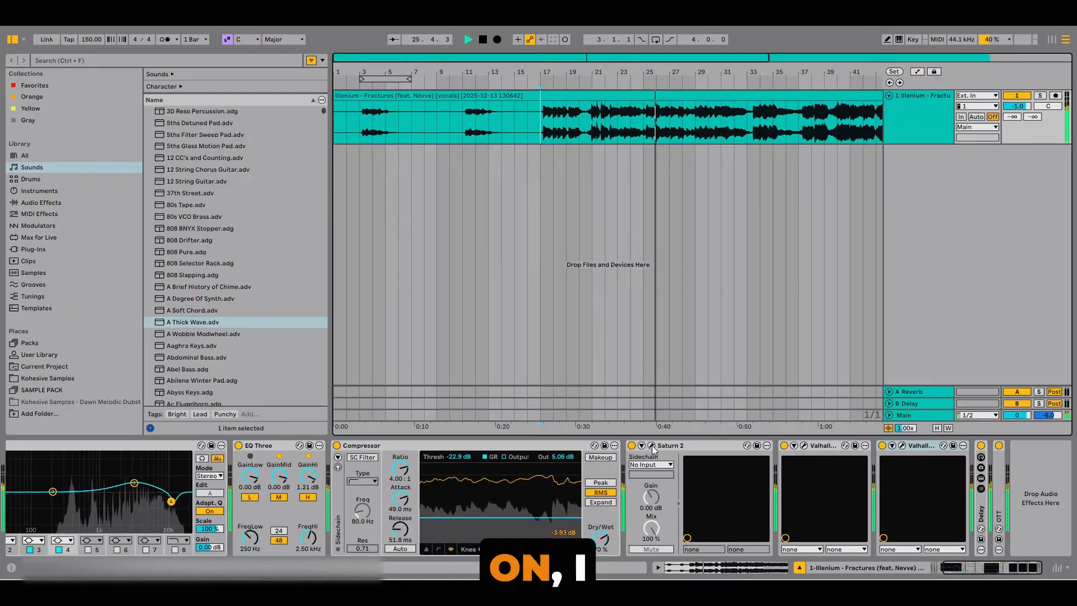
Open the Saturn 2, ValhallaRoom and ValhallaVintageVerb plug-in windows on the vocal track to examine their settings
left_click(640, 426)
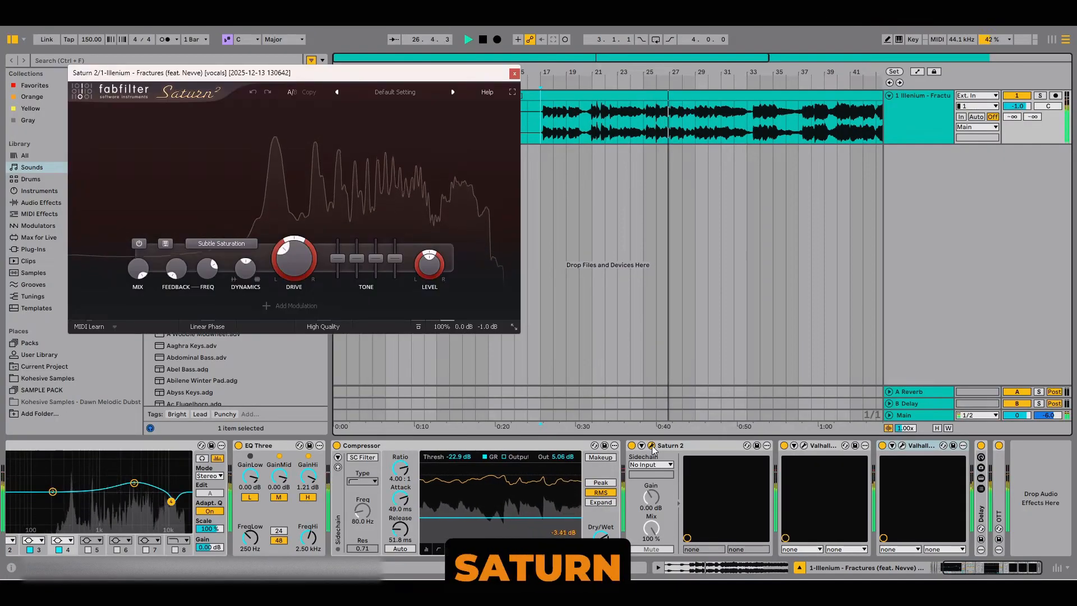
left_click(804, 445)
left_click(902, 446)
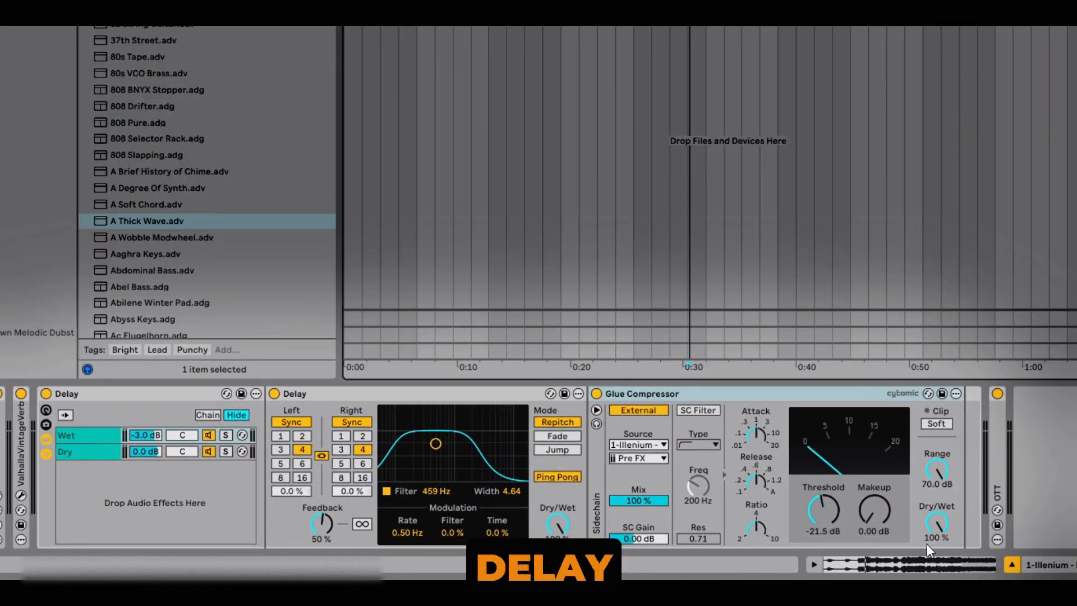
Examine the Wet and Dry chains of the vocal's Delay rack, including the Delay and the Glue Compressor's sidechain source and filter
left_click(95, 439)
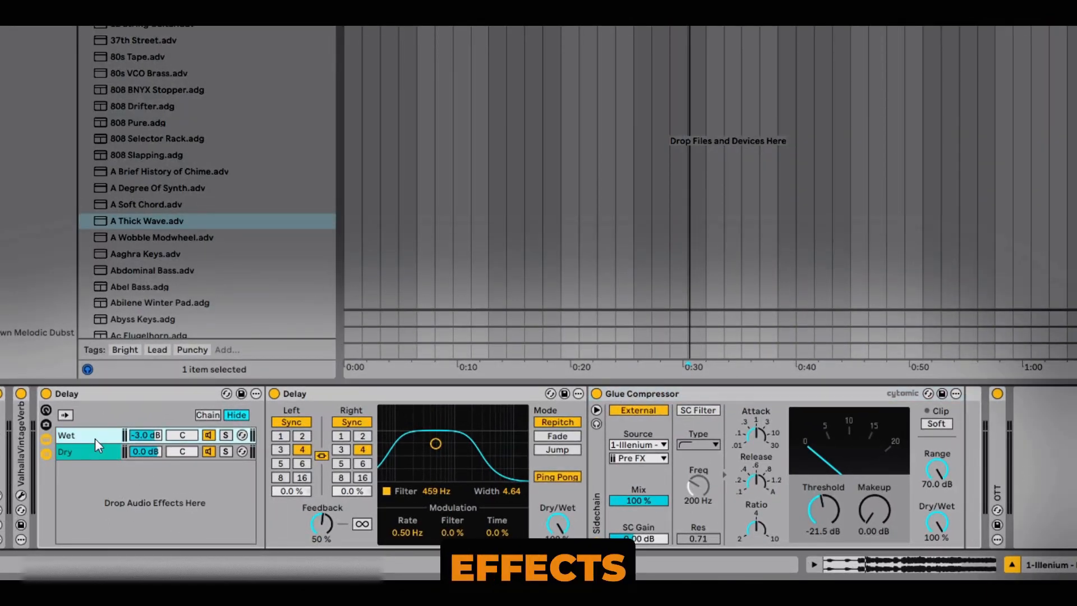
left_click(95, 452)
left_click(95, 439)
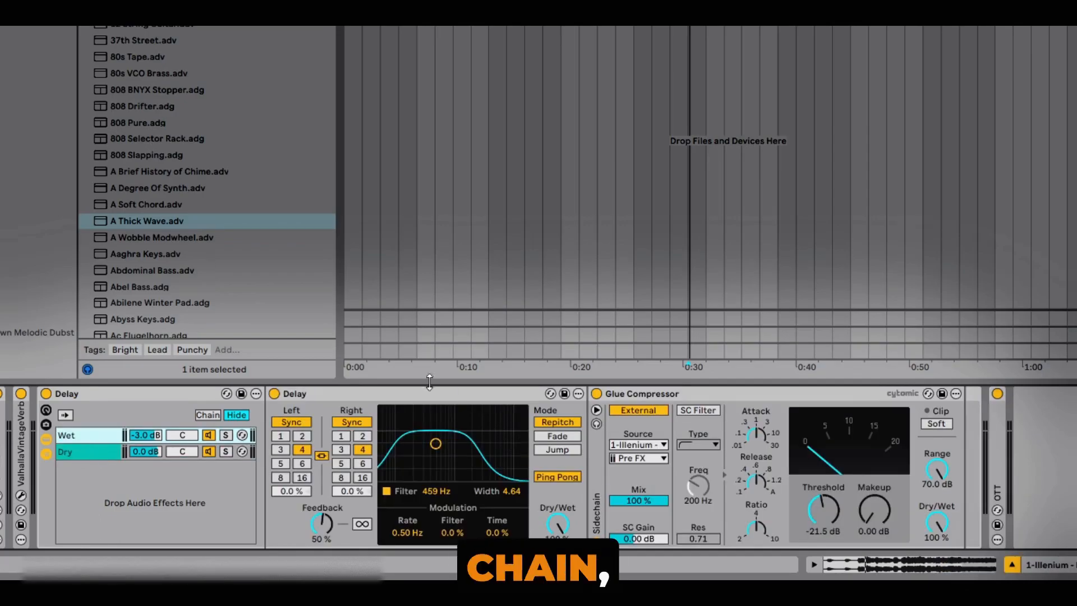
left_click(405, 392)
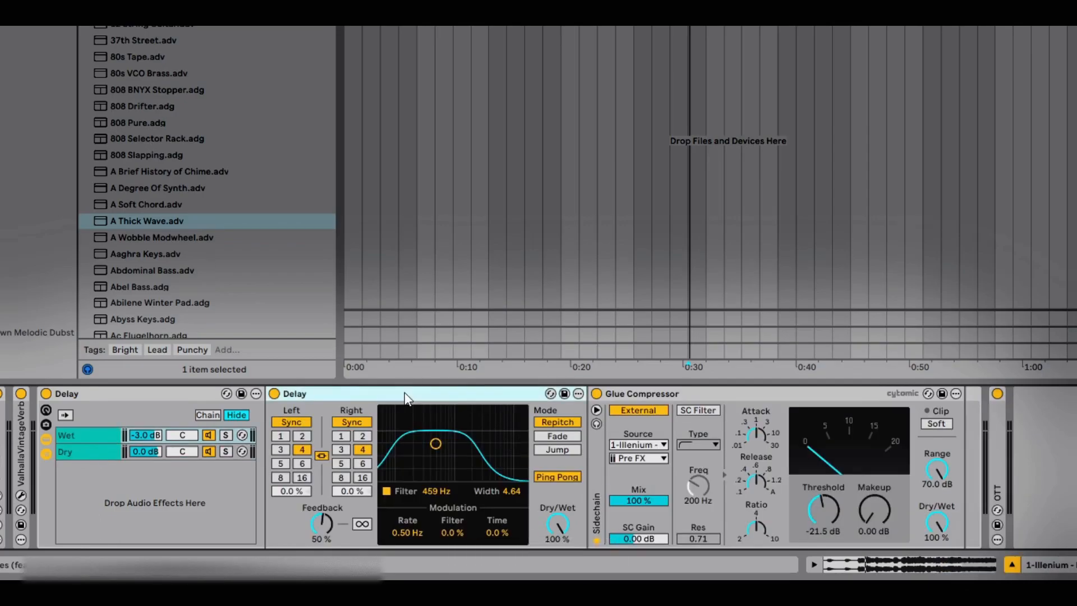
left_click(601, 473)
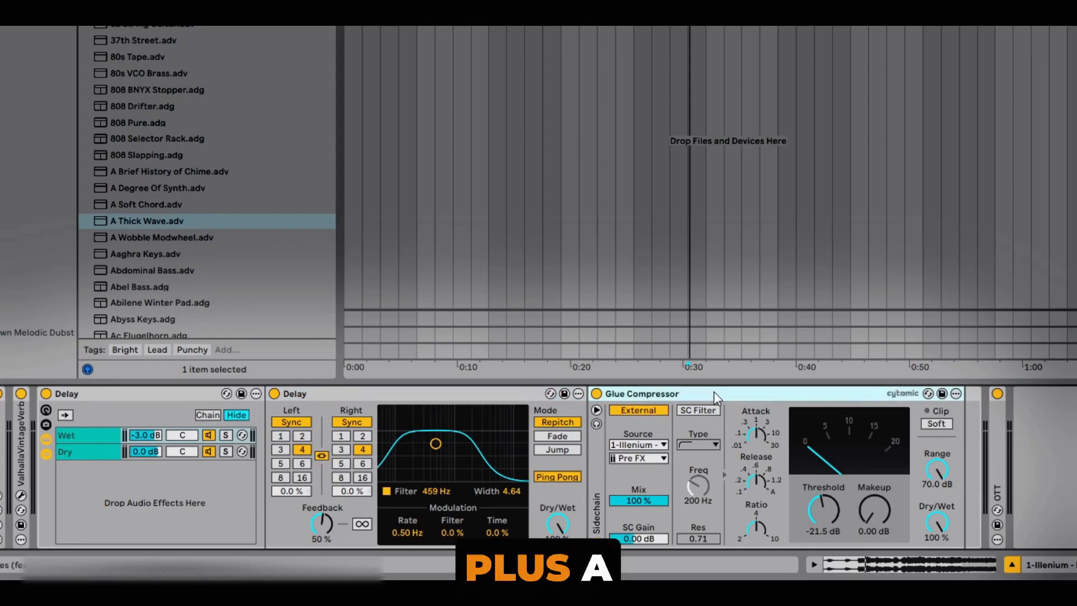
left_click(643, 445)
left_click(692, 463)
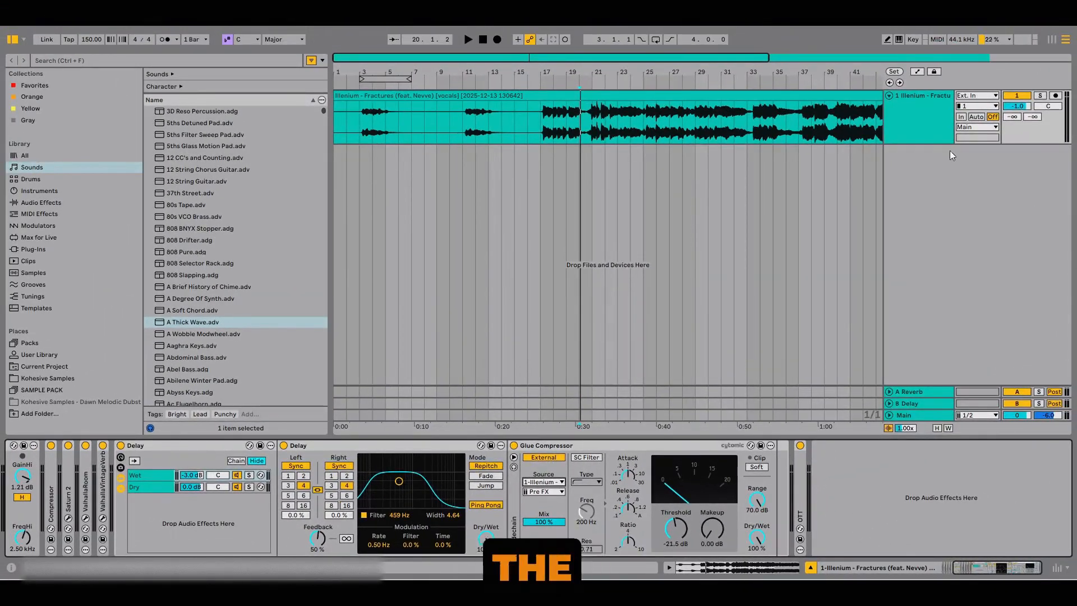
Play the processed vocal from bar 17 and continue listening from around bar 33
left_click(542, 118)
key("space")
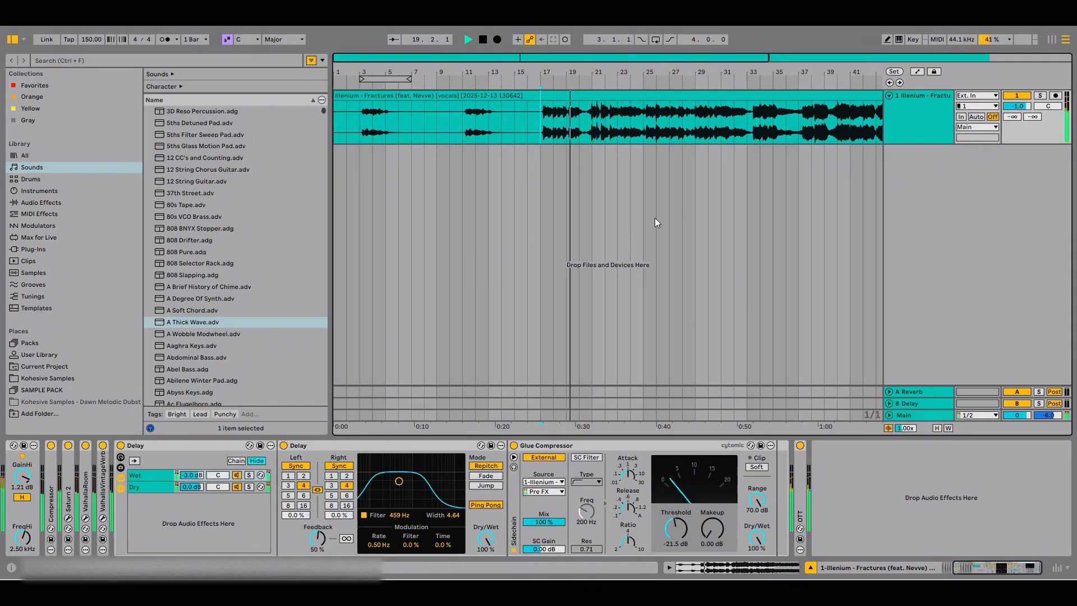
left_click(746, 118)
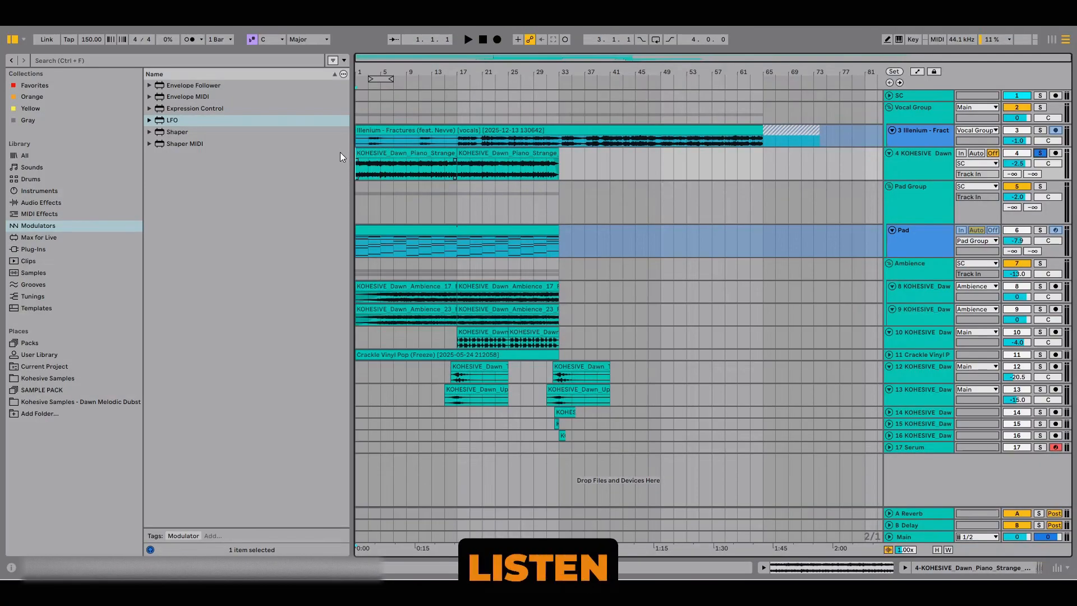
Play the soloed piano from the start, and solo the Pad Group to play it from bar 17
key("space")
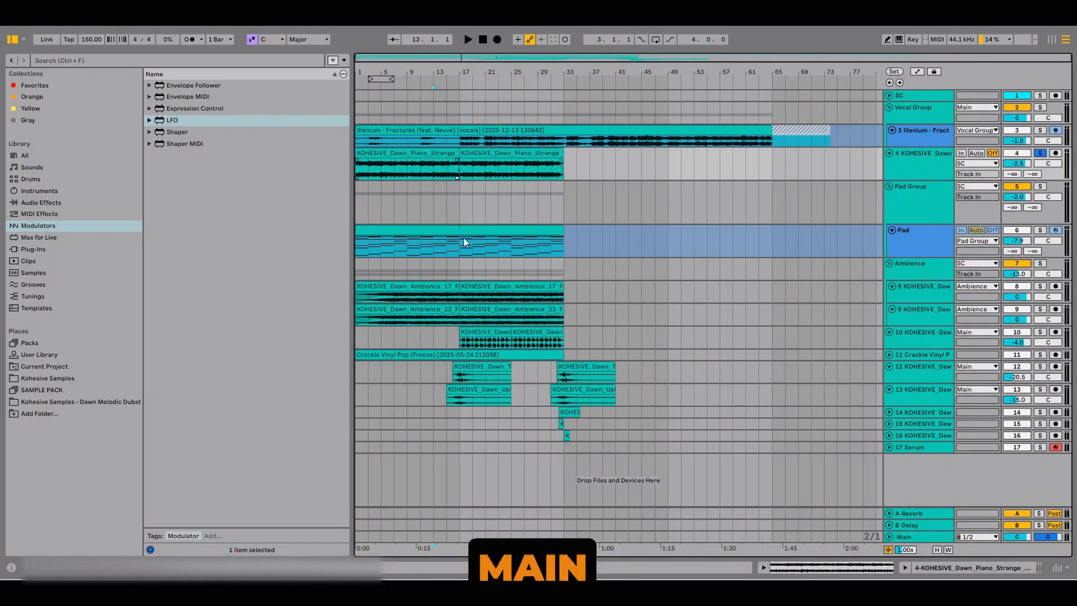
scroll(449, 244, "up", 3)
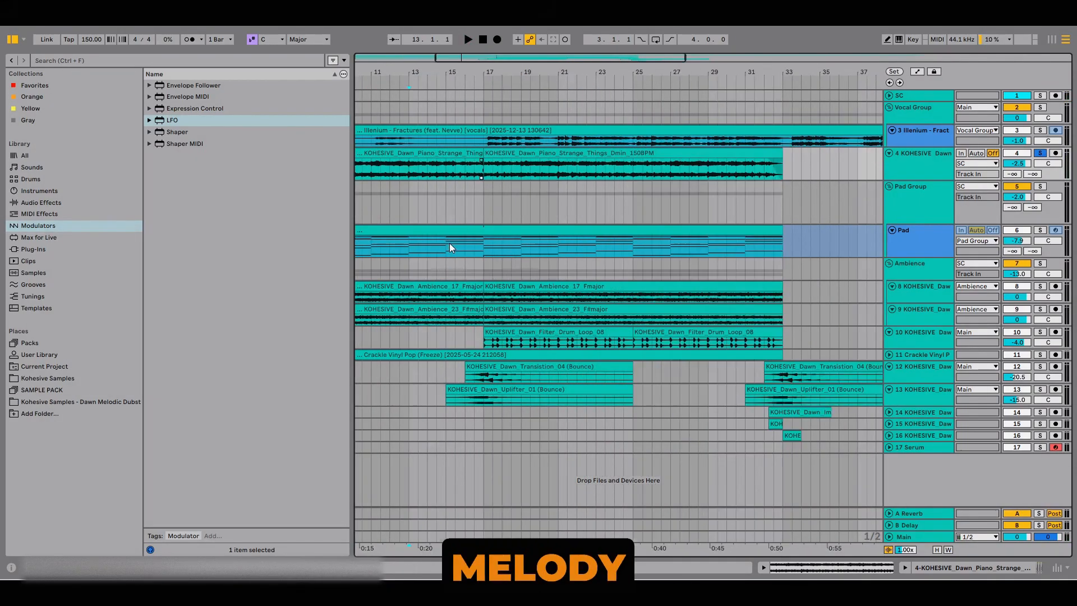
left_click(1040, 186)
left_click(486, 251)
key("space")
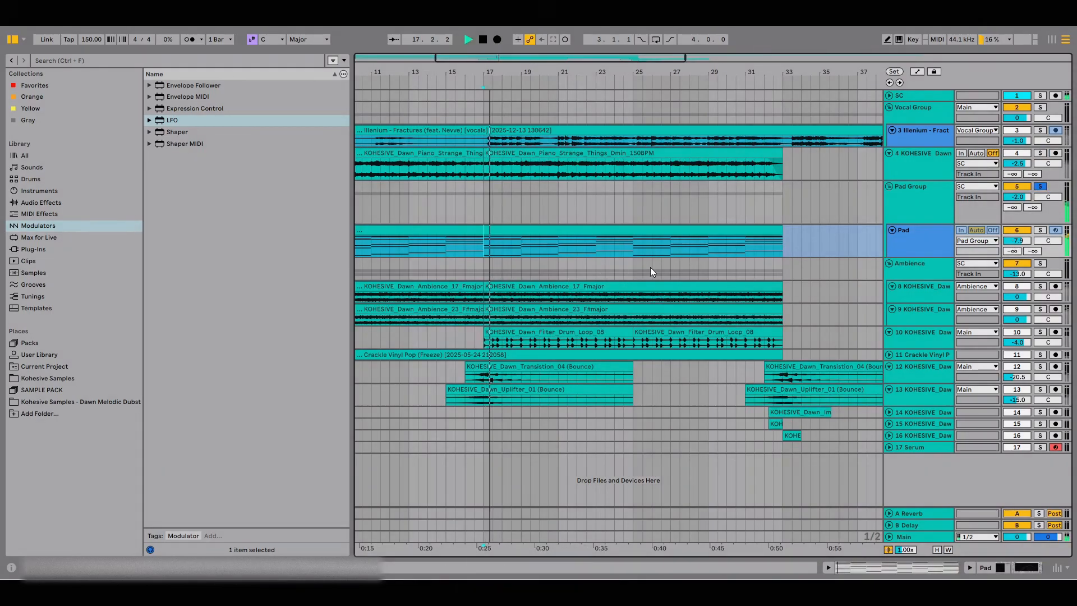
Show the Pad Group's automation and examine its EQ Eight, Compressor, Width, Auto Filter and OTT devices
scroll(650, 267, "down", 2)
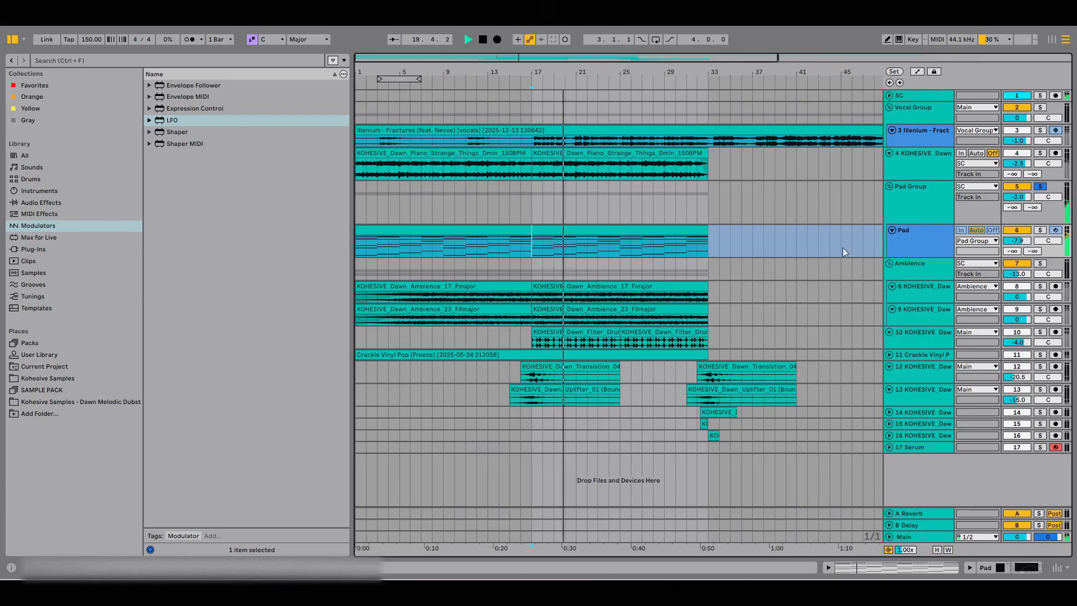
left_click(896, 211)
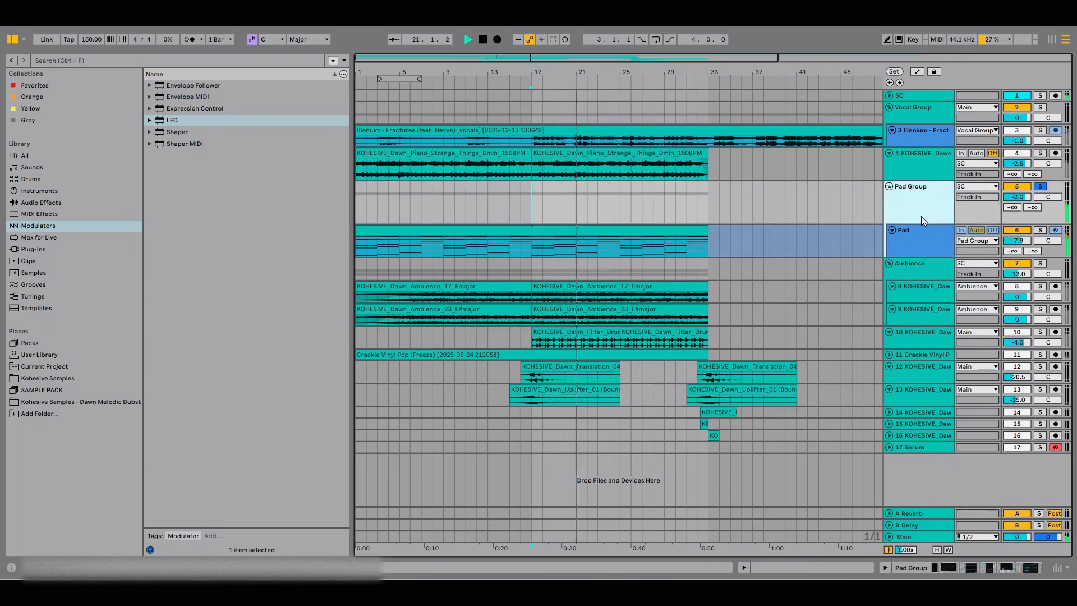
key("a")
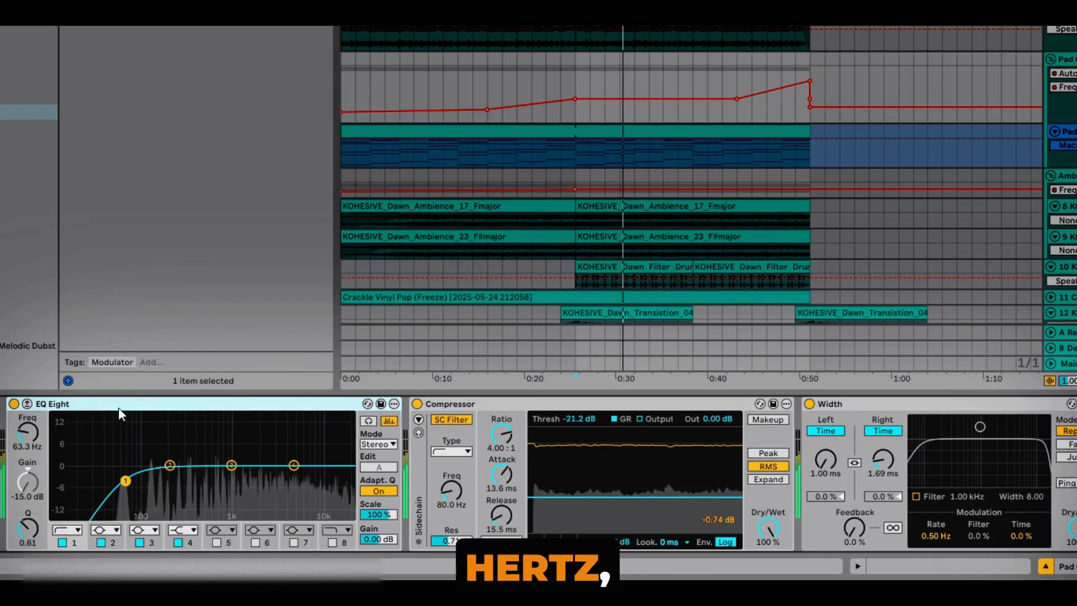
left_click(495, 405)
left_click(883, 405)
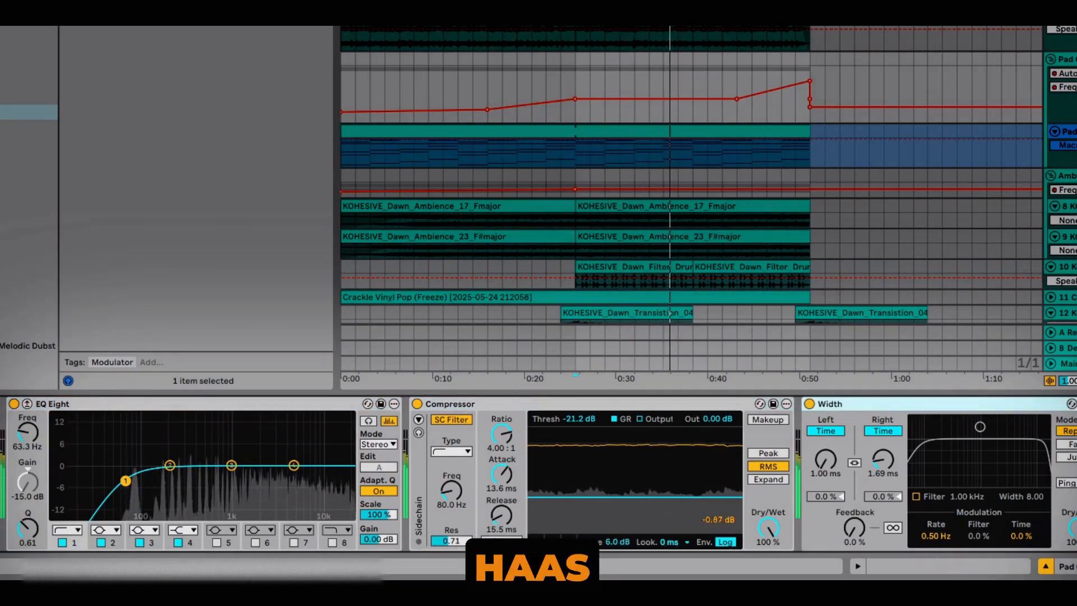
left_click(425, 405)
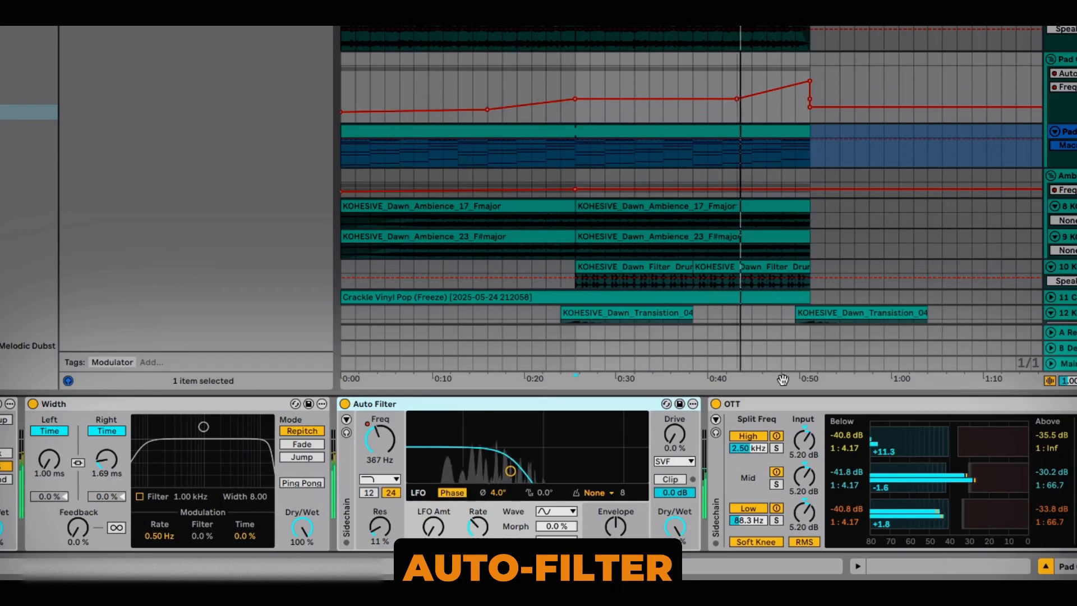
left_click(753, 405)
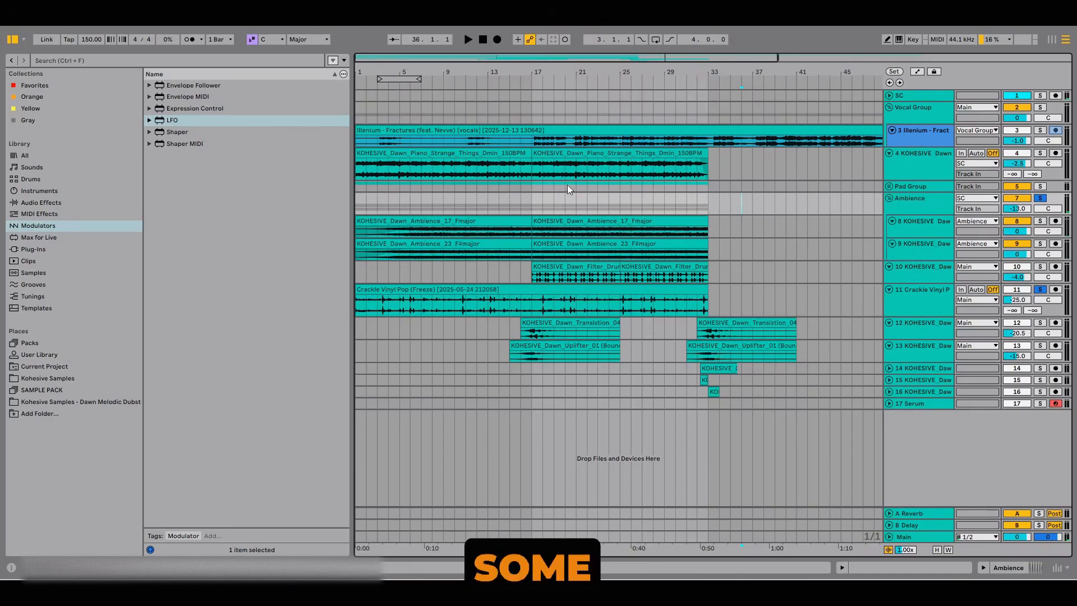
Audition the soloed Ambience group and filtered drum loop from bar 17, and solo the uplifter on track 13
left_click(533, 204)
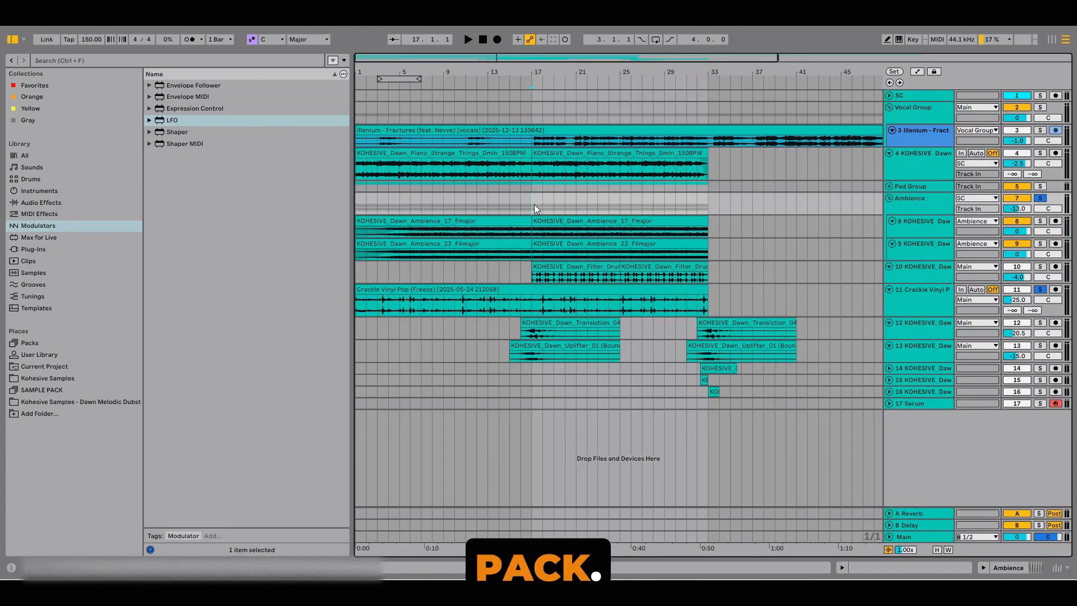
key("space")
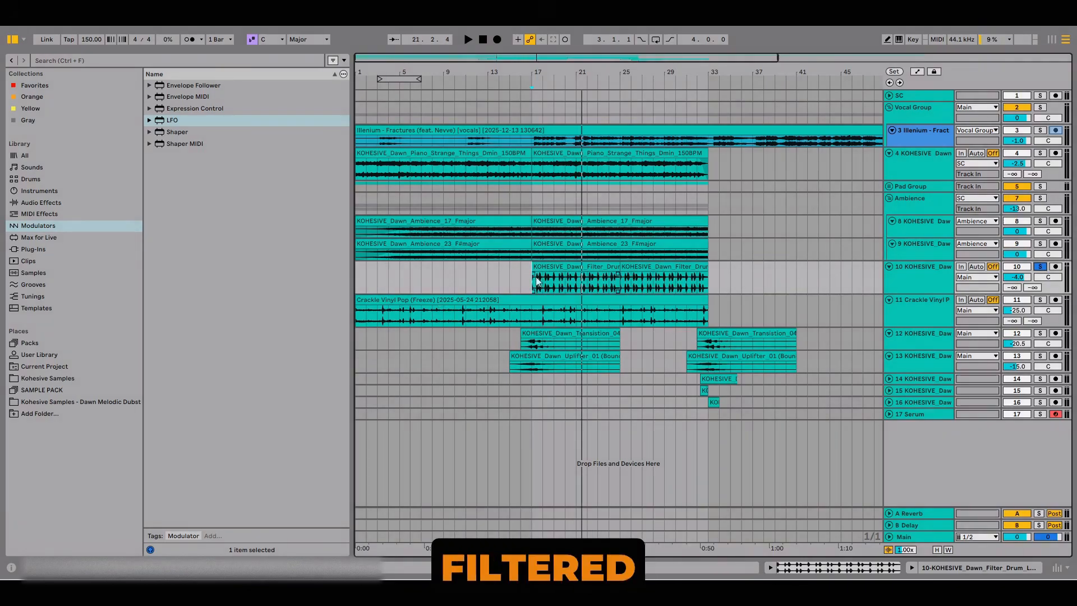
key("space")
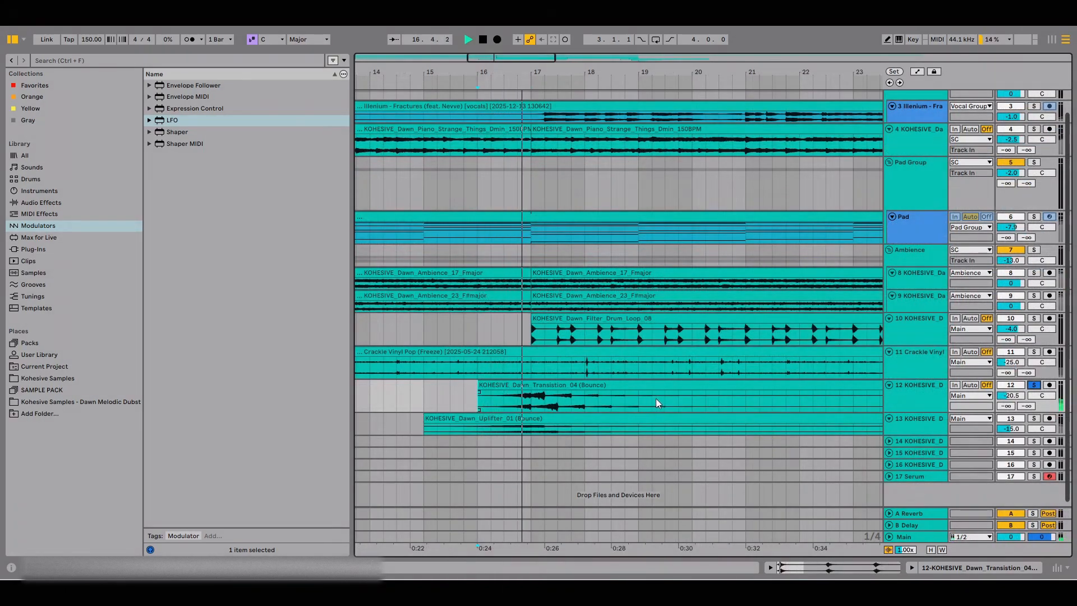
left_click(1033, 418)
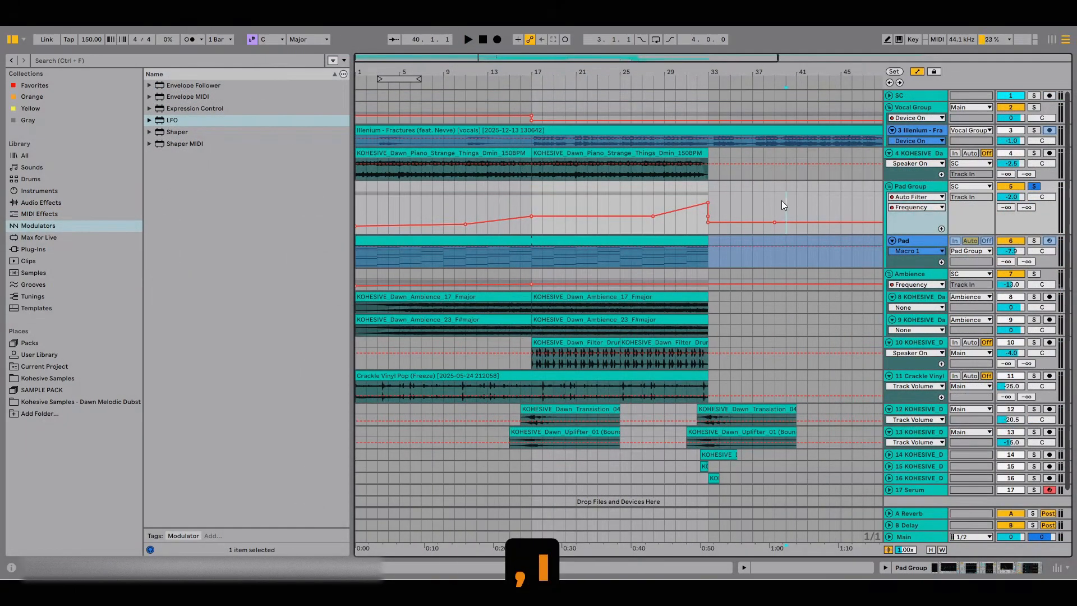
Examine the Pad Group's Auto Filter frequency automation while playing the group from bar 13 and from around bar 30
mouse_move(774, 224)
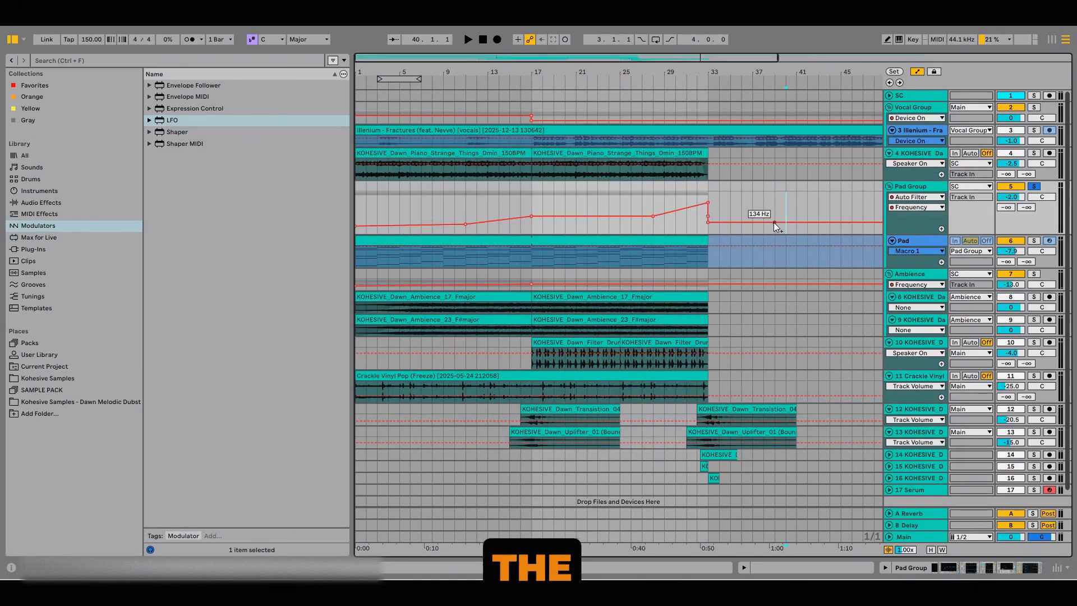
left_click(491, 199)
key("space")
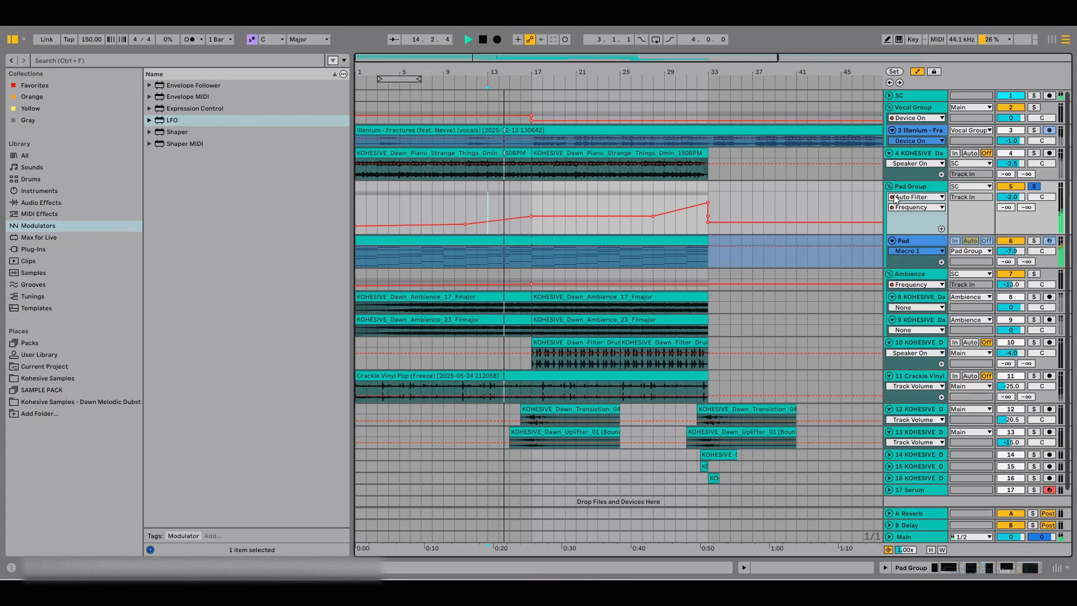
left_click(675, 216)
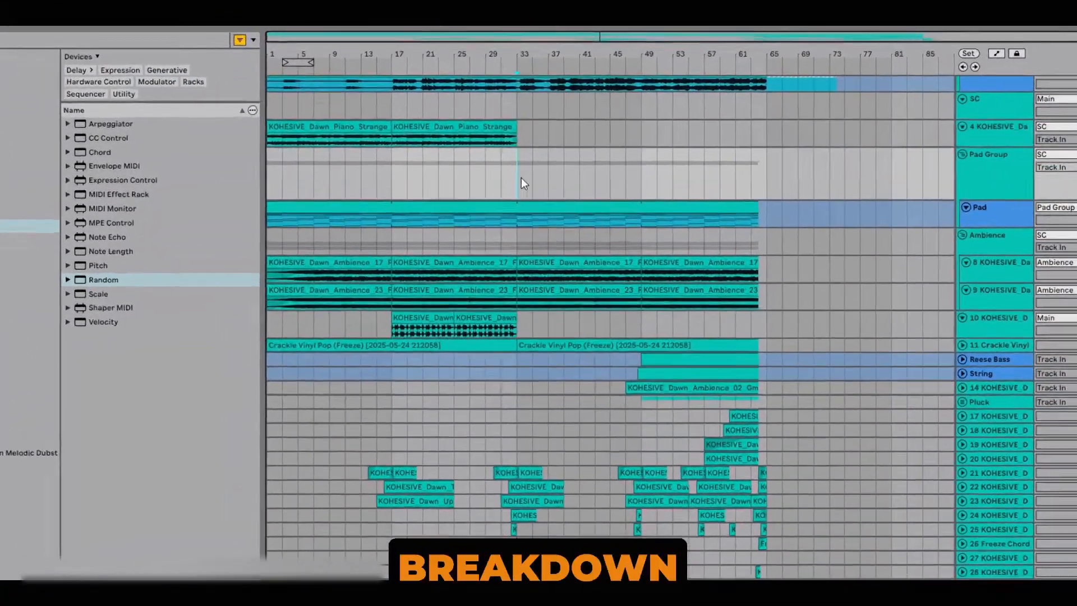
Show the breakdown's automation lanes and audition the filter automation on the Pad Group and the soloed Ambience group from bar 43
key("a")
key("space")
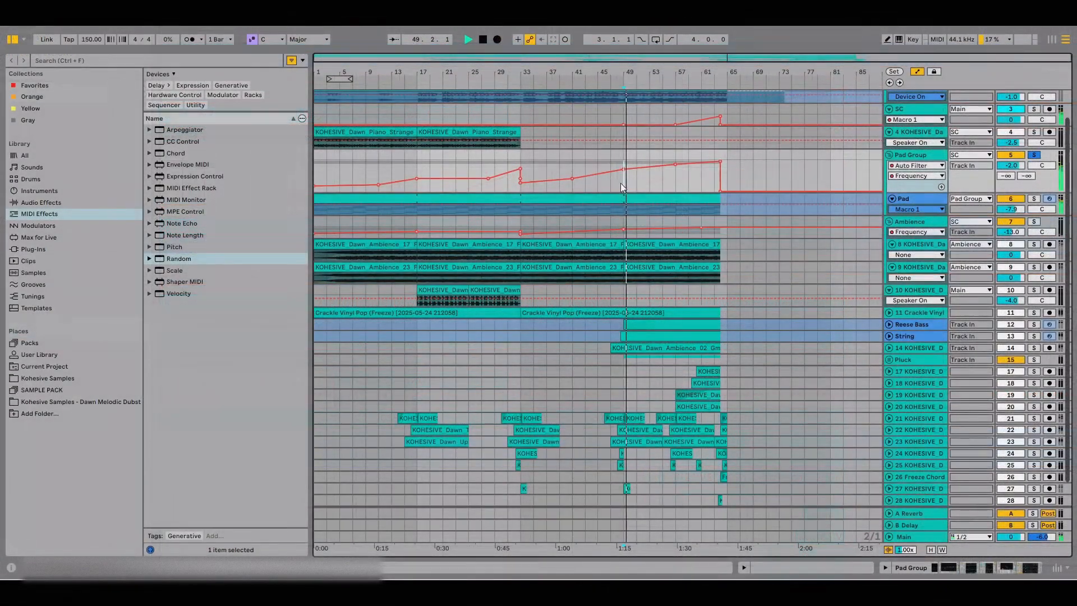
left_click(587, 223)
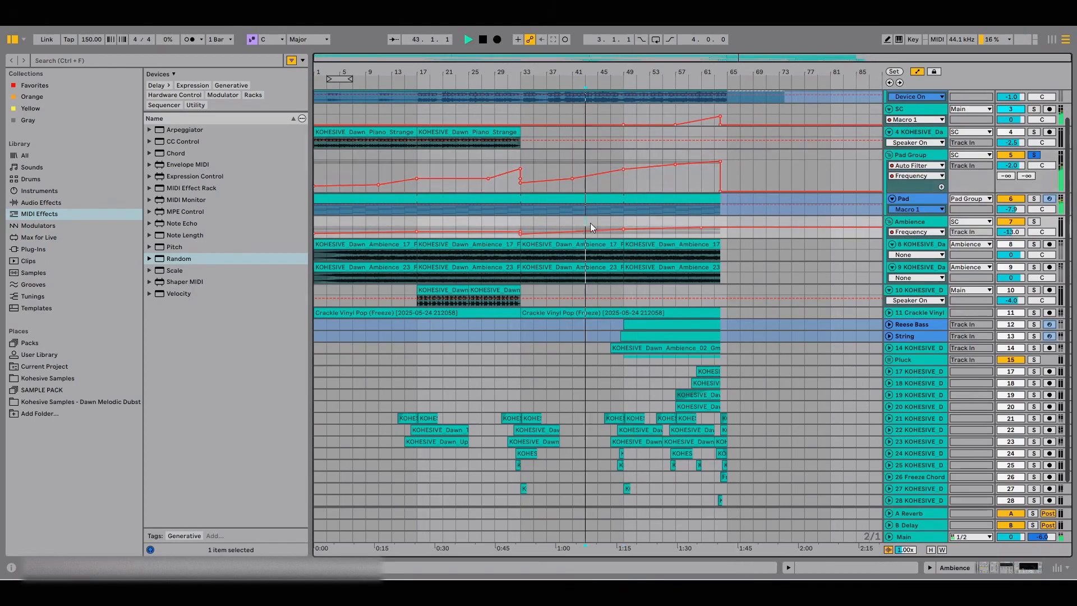
left_click(1036, 222)
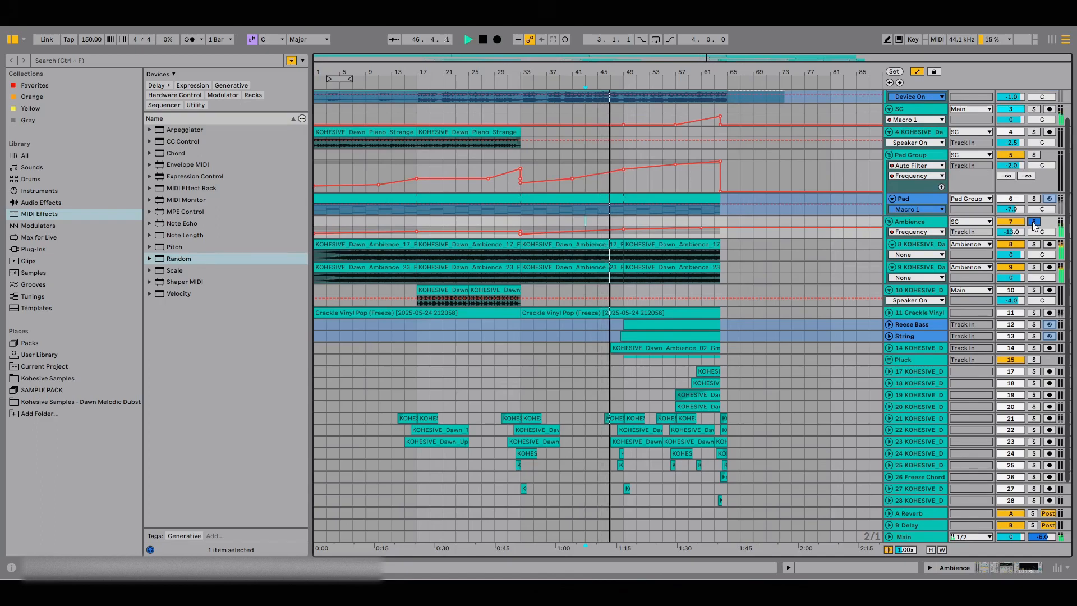
left_click(1034, 222)
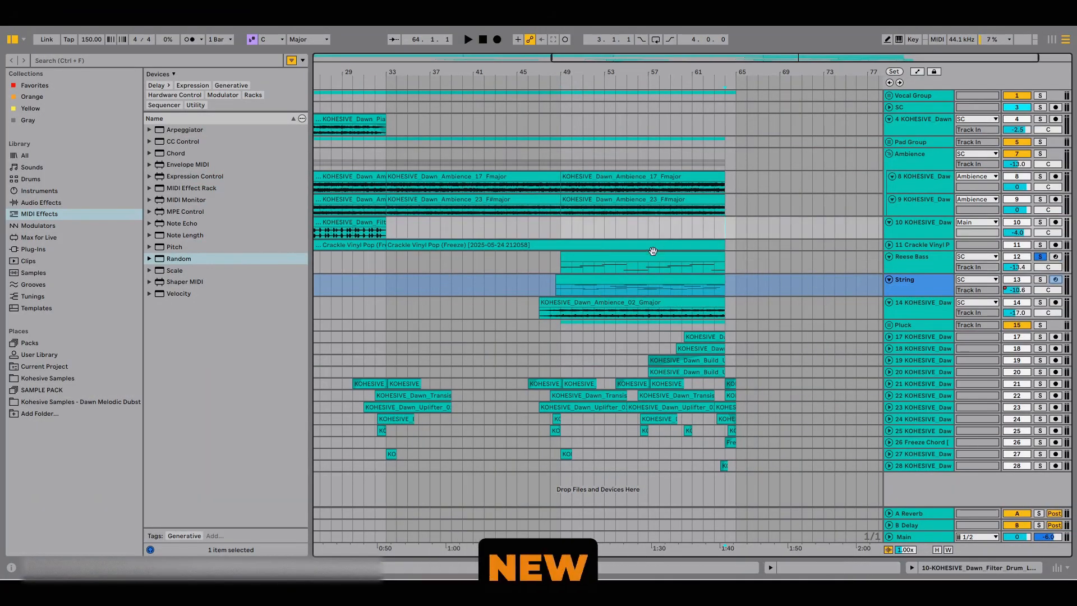
Play the soloed Reese Bass from bar 49, and solo it together with the String and track 14 ambience
left_click(557, 265)
key("space")
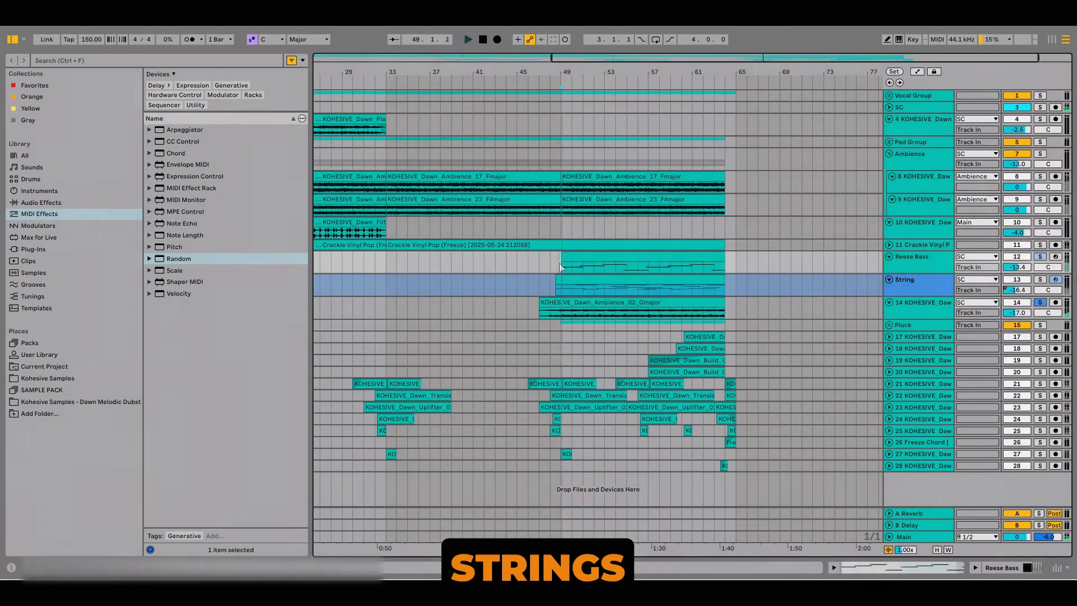
key("space")
left_click(1039, 257)
left_click(1041, 280)
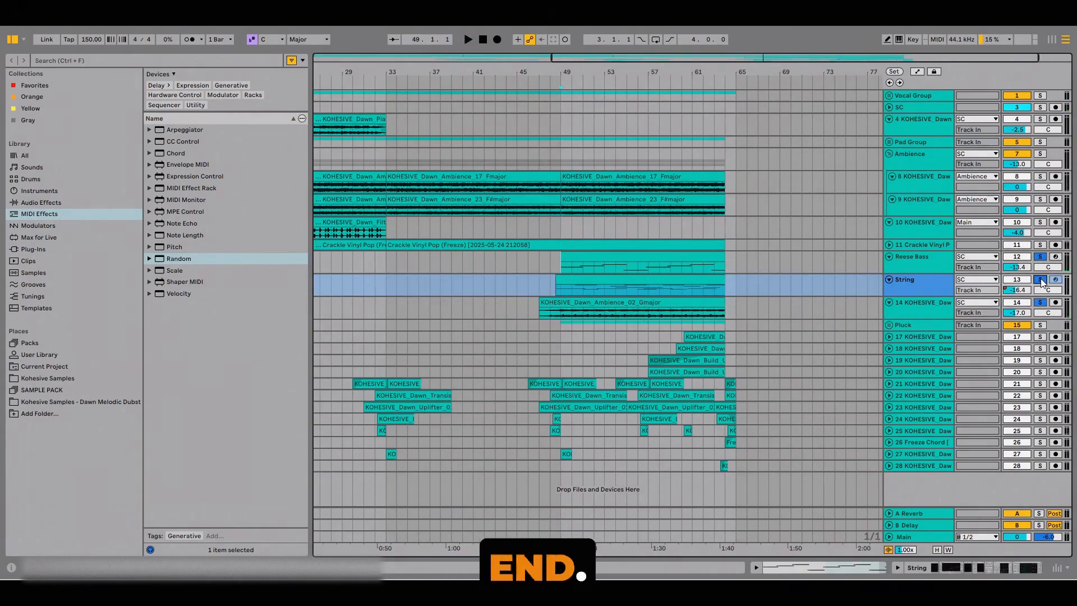
Unfold the Pluck group and go through the Pluck track's EQ Eight, Width, Saturator and OTT devices
key("space")
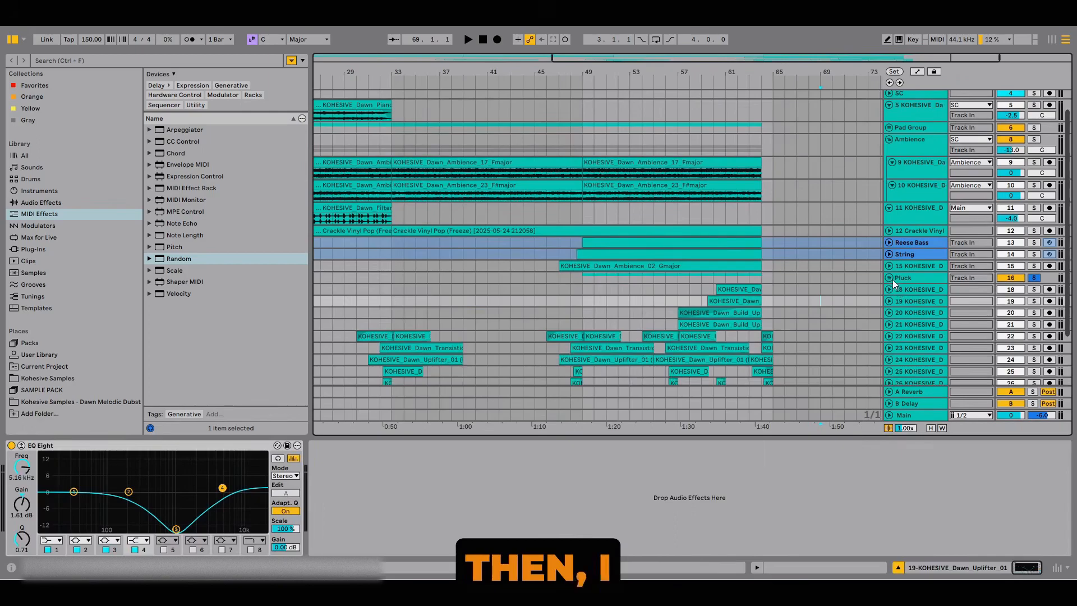
left_click(890, 279)
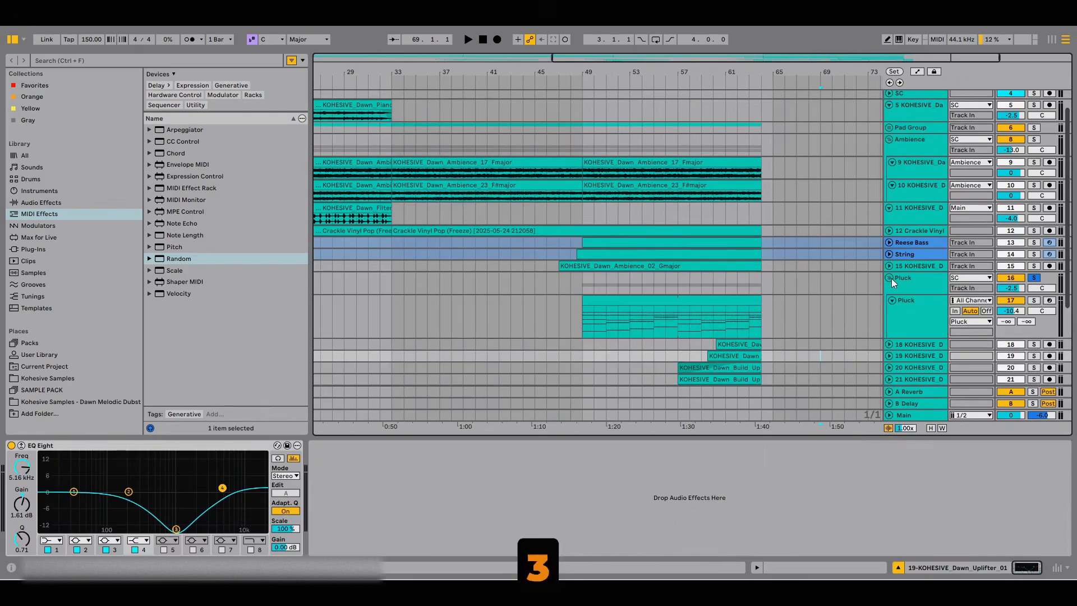
left_click(913, 302)
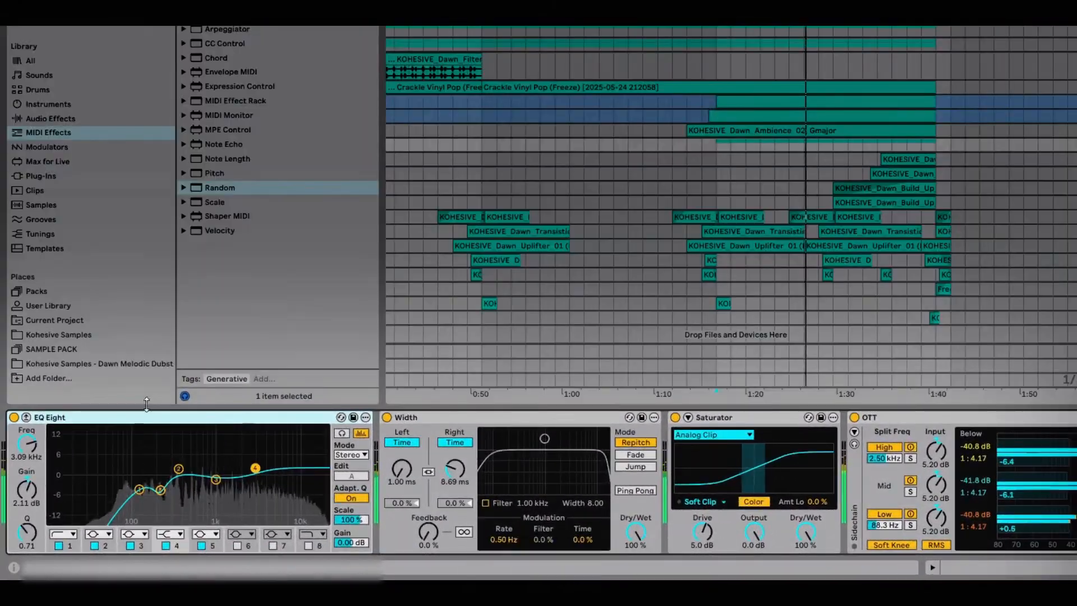
left_click(477, 421)
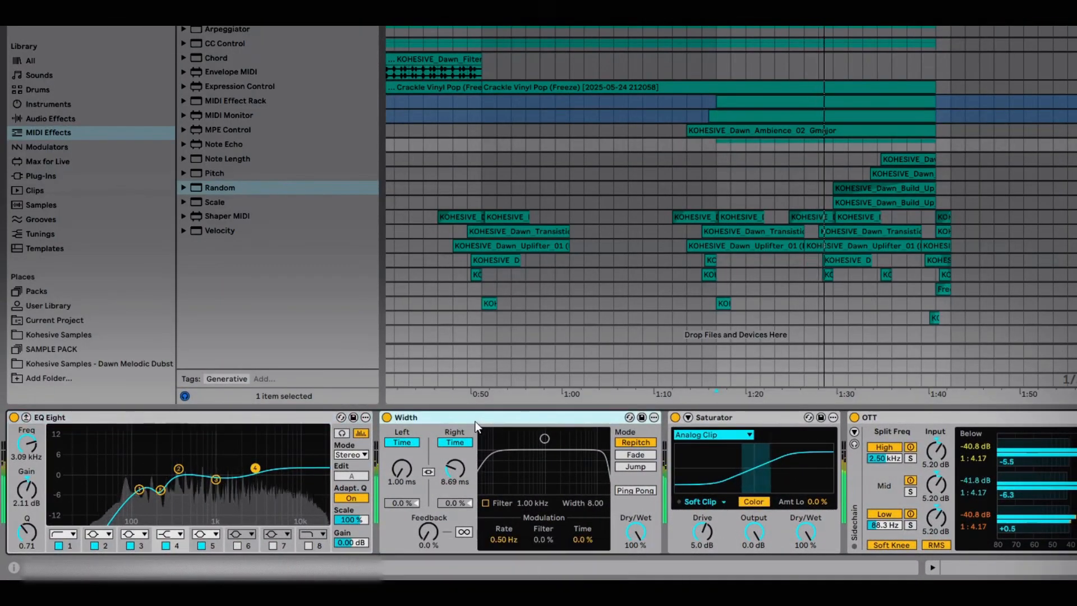
left_click(747, 421)
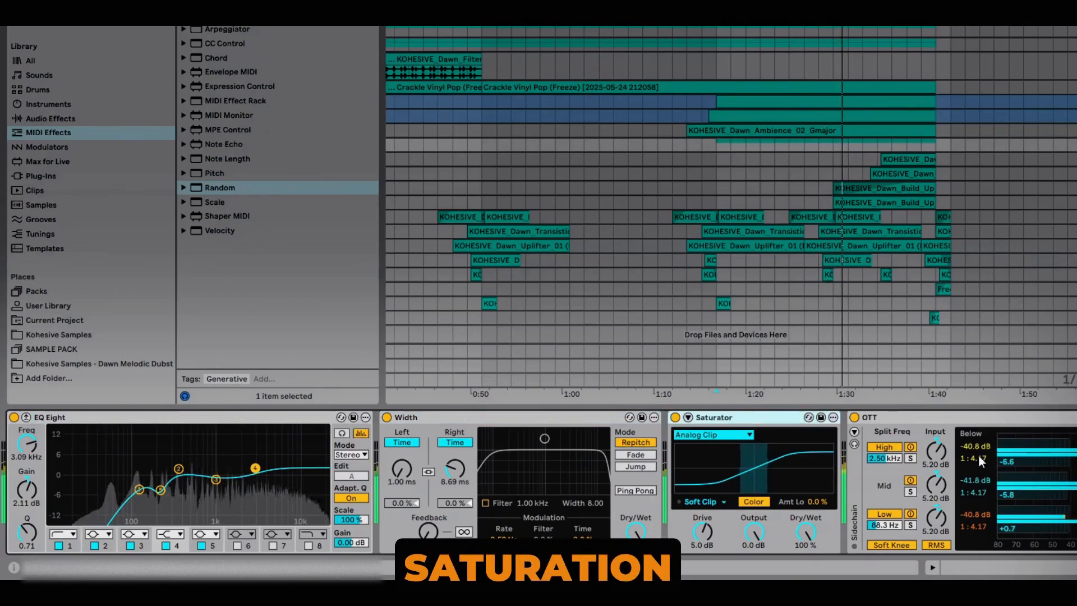
left_click(963, 420)
scroll(949, 534, "right", 10)
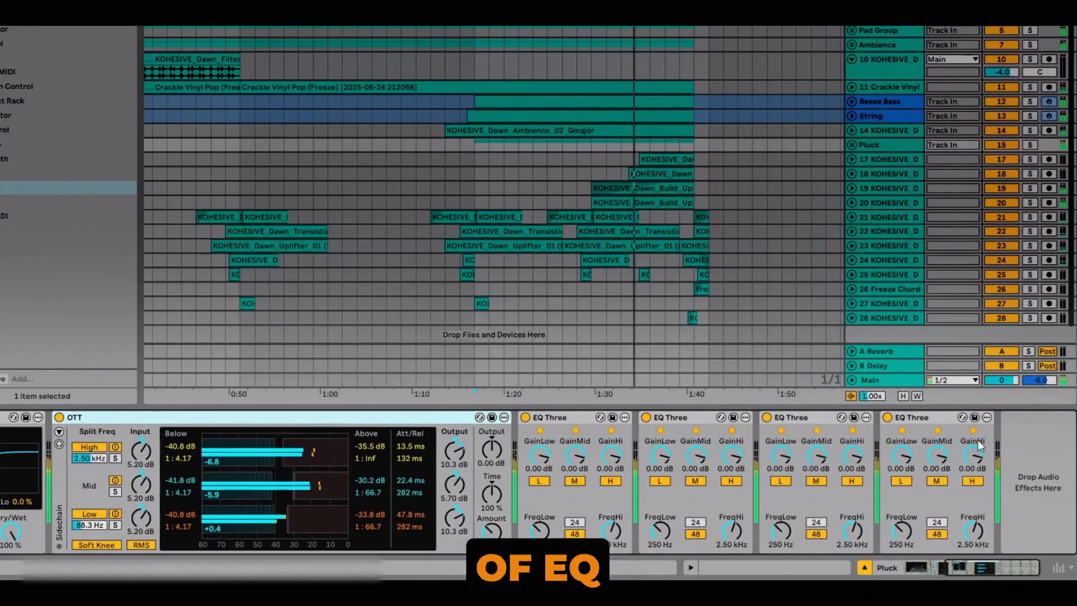
Point out the four stacked EQ Three devices at the end of the Pluck track's effect chain
left_click(549, 414)
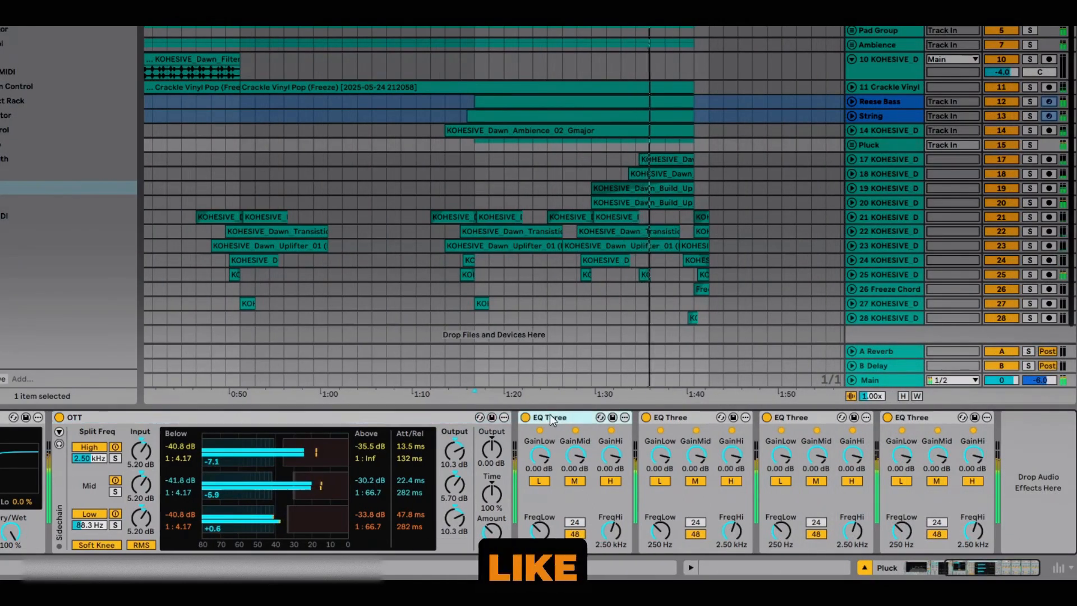
left_click(695, 419)
left_click(834, 420)
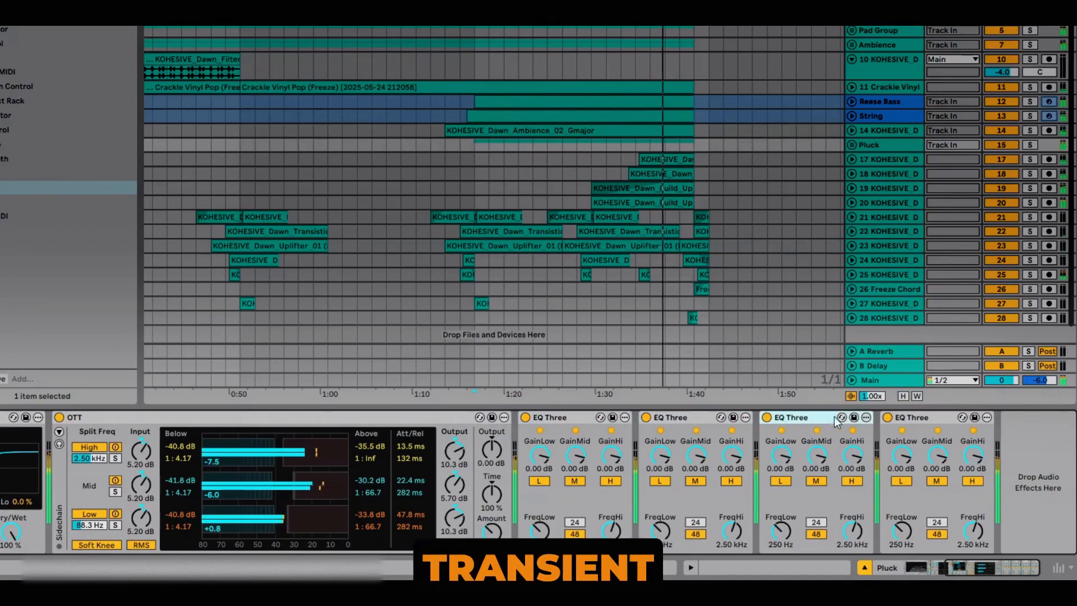
left_click(920, 418)
Insert an audio track named SC, set its input to No Input, and move it directly above the Pad Group
right_click(897, 360)
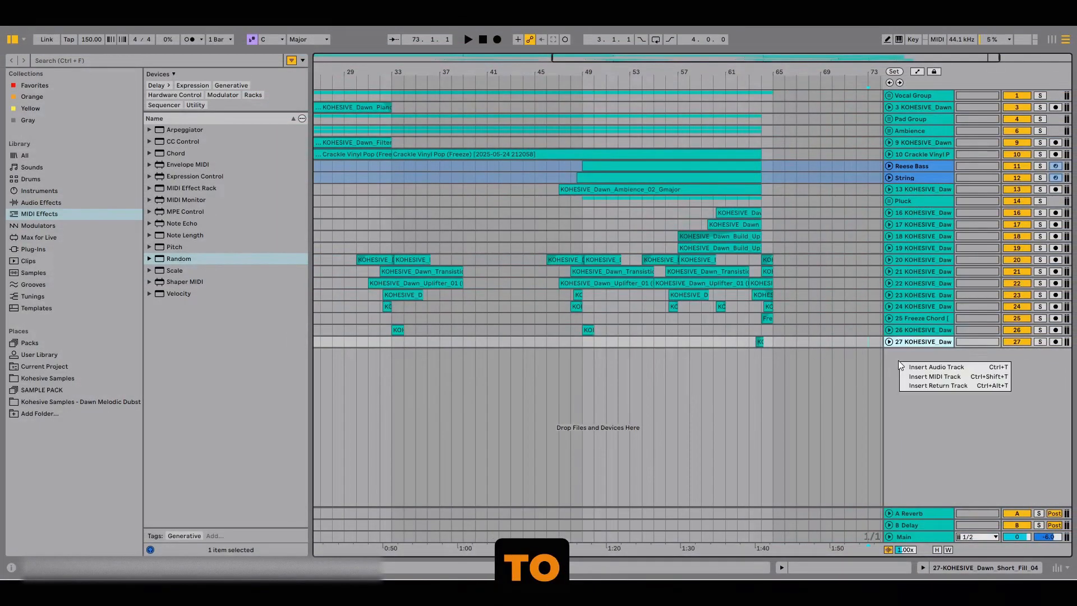
left_click(903, 366)
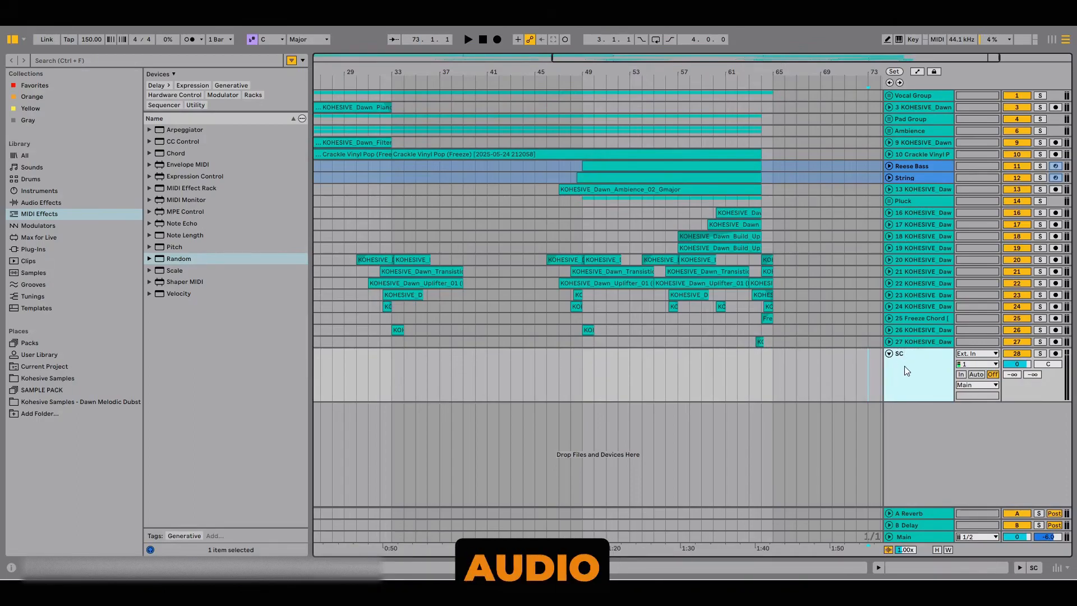
type("SC")
key("Return")
left_click(969, 355)
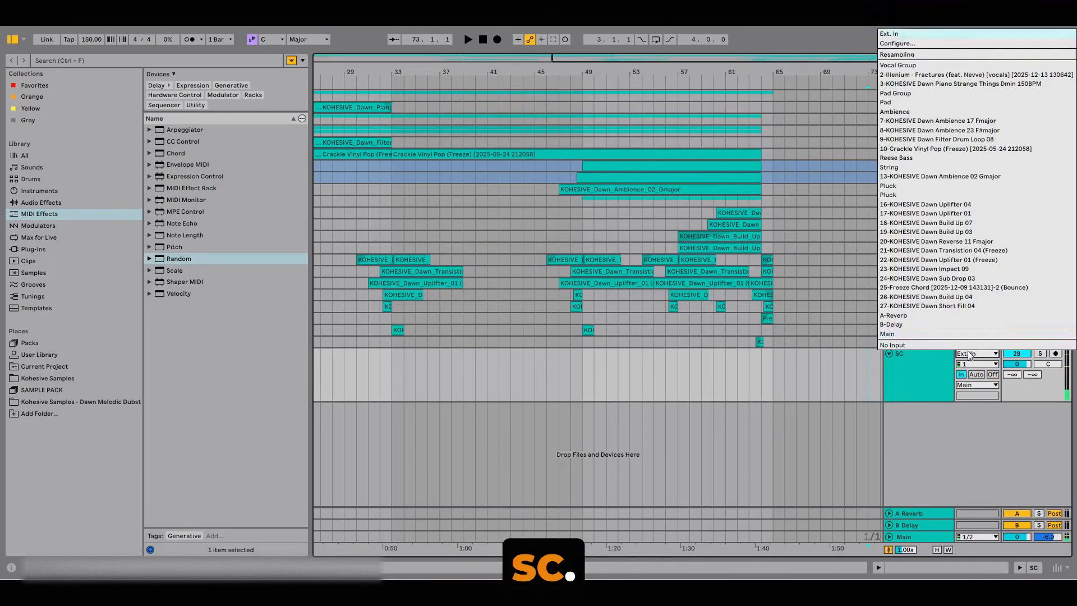
left_click(913, 344)
left_click_drag(916, 112, 916, 114)
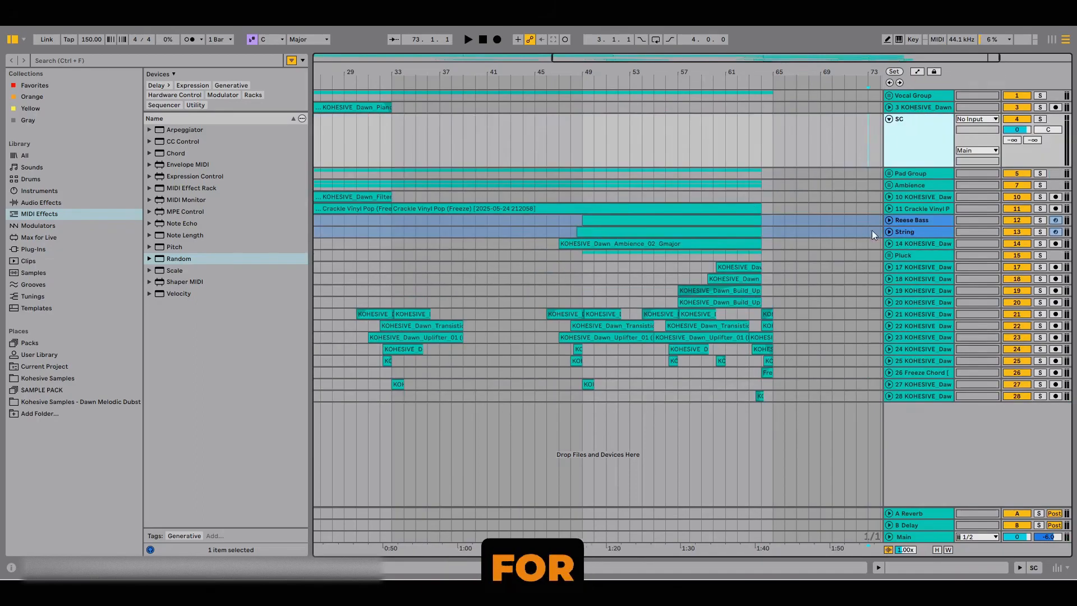
Route the audio output of the Pad Group and the Ambience group to the SC track, and fold both groups
left_click(888, 173)
left_click(968, 175)
left_click(950, 176)
left_click(973, 174)
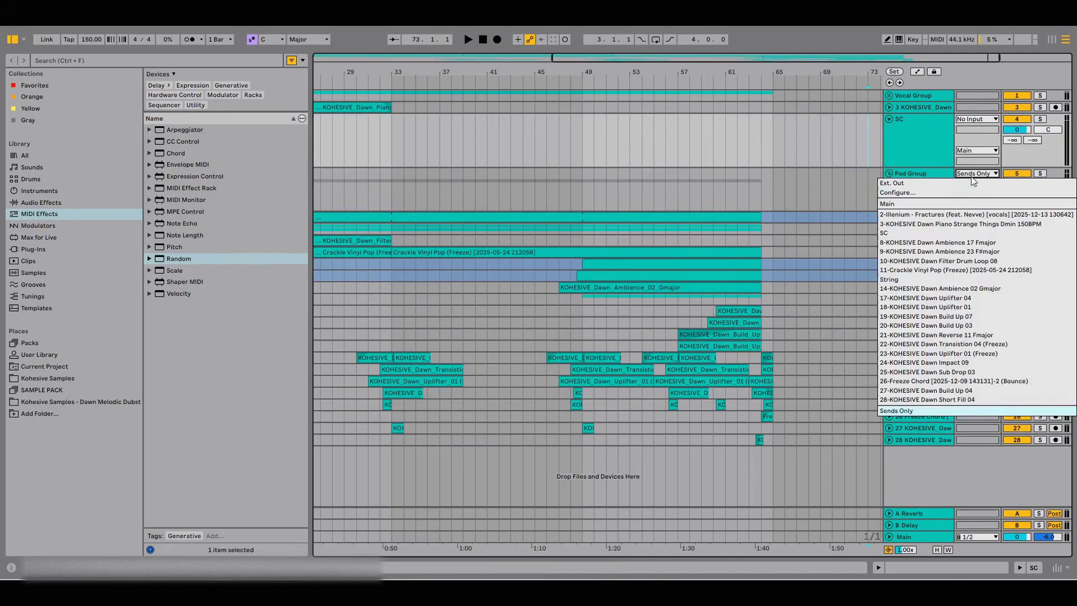
left_click(907, 233)
left_click(889, 173)
left_click(888, 185)
left_click(974, 185)
left_click(903, 242)
left_click(889, 186)
Route the audio output of the Reese Bass and String tracks to the SC track
left_click(889, 207)
left_click(888, 209)
left_click(889, 218)
left_click(889, 219)
left_click(965, 220)
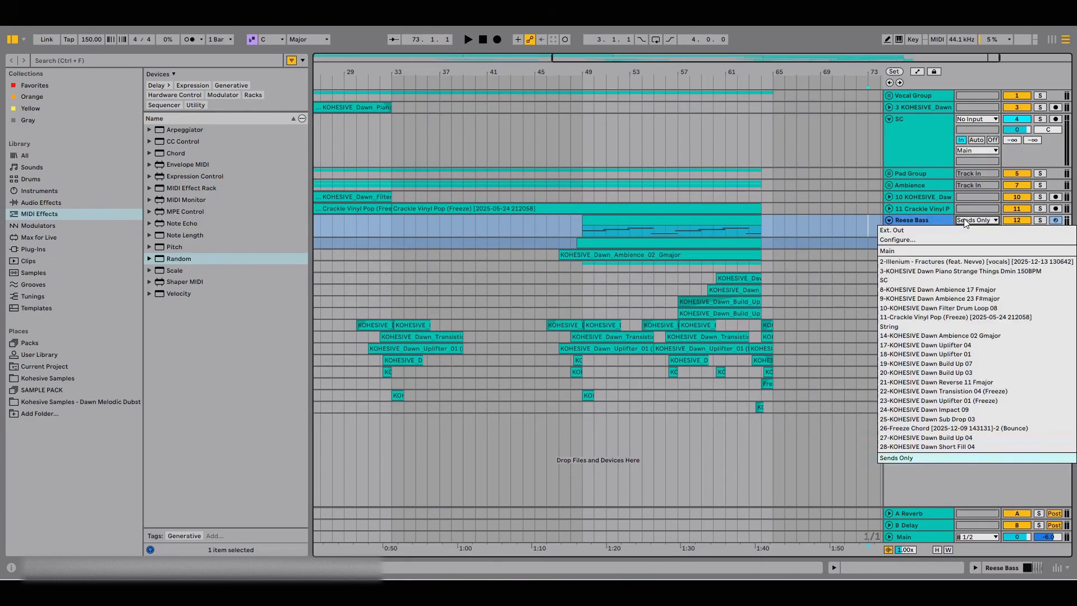
left_click(906, 282)
left_click(889, 244)
left_click(976, 244)
left_click(900, 303)
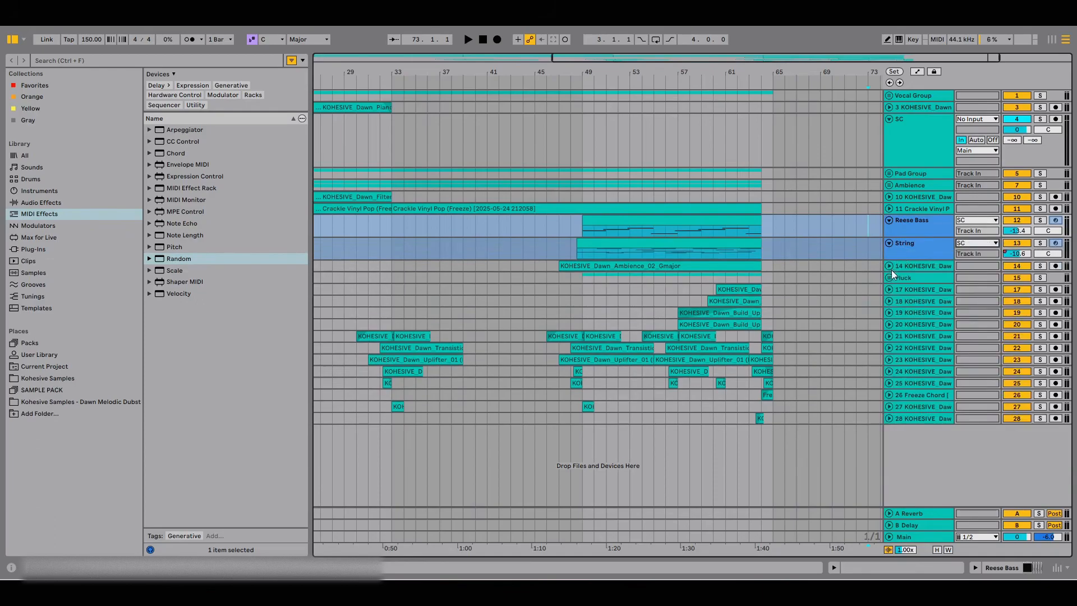
Route the track 14 ambience and the Pluck group to the SC track, and fold the rerouted tracks
left_click(889, 266)
left_click(976, 266)
left_click(894, 325)
left_click(889, 289)
left_click(976, 288)
left_click(900, 348)
left_click(889, 220)
left_click(889, 232)
left_click(890, 242)
left_click(888, 255)
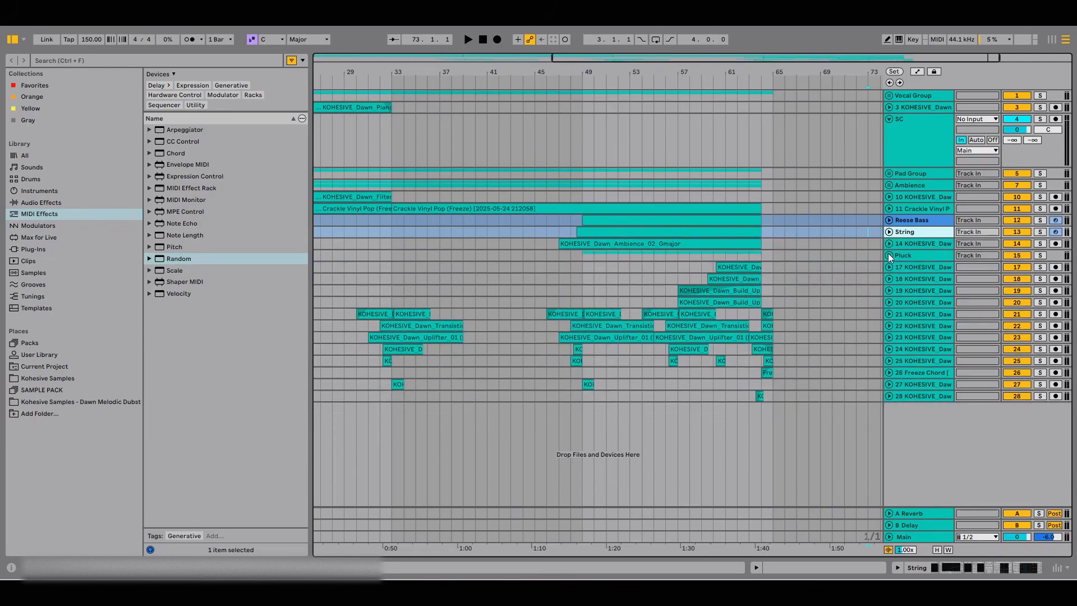
Expand the WASHOUT rack on the SC track and look over its Macro 1 mappings
left_click(1039, 119)
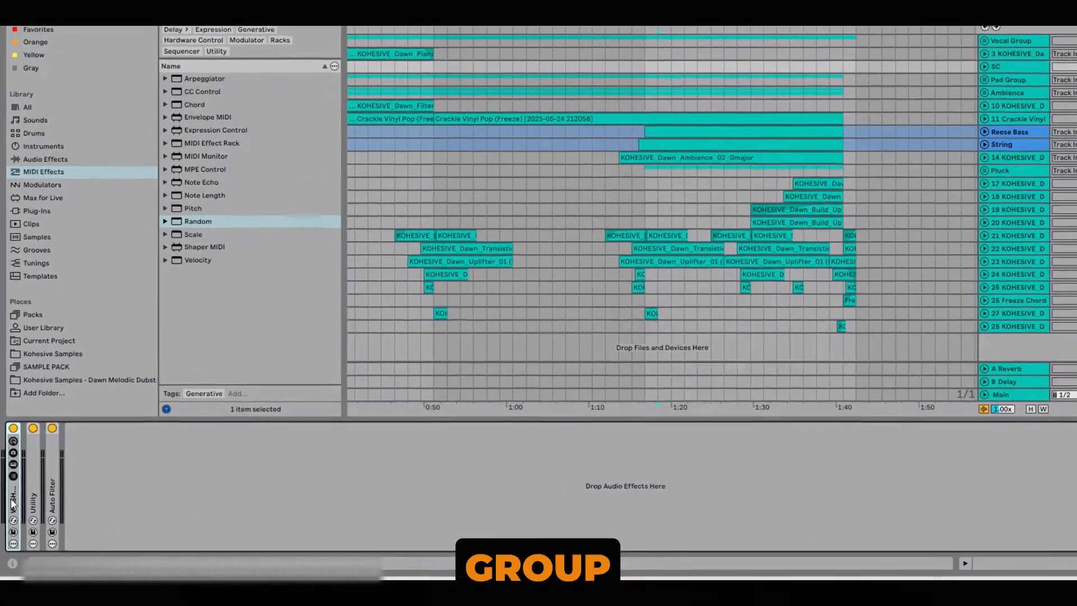
double_click(13, 500)
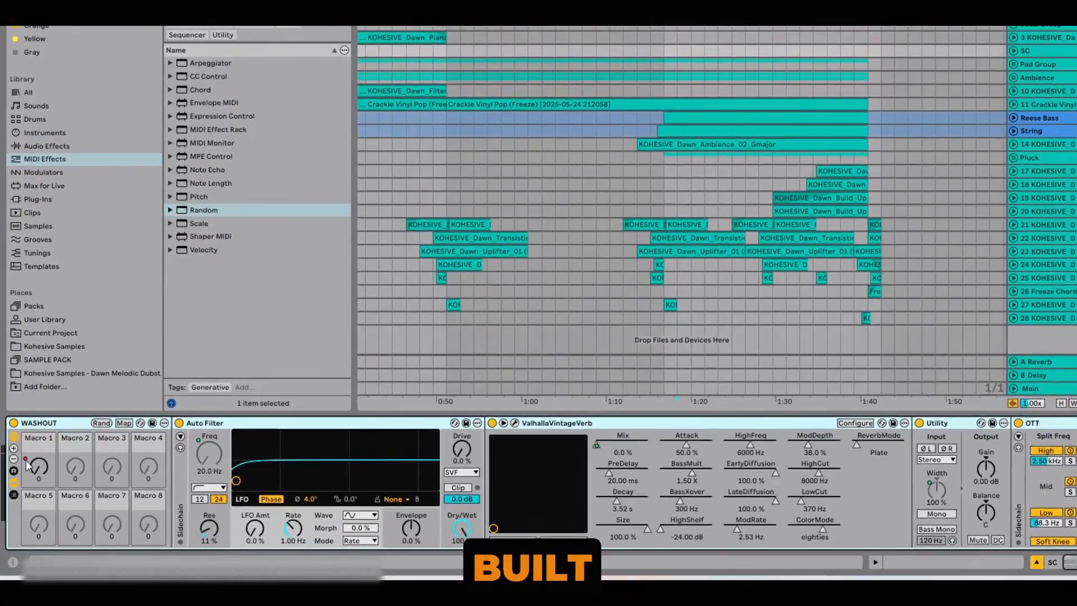
right_click(45, 438)
key("Escape")
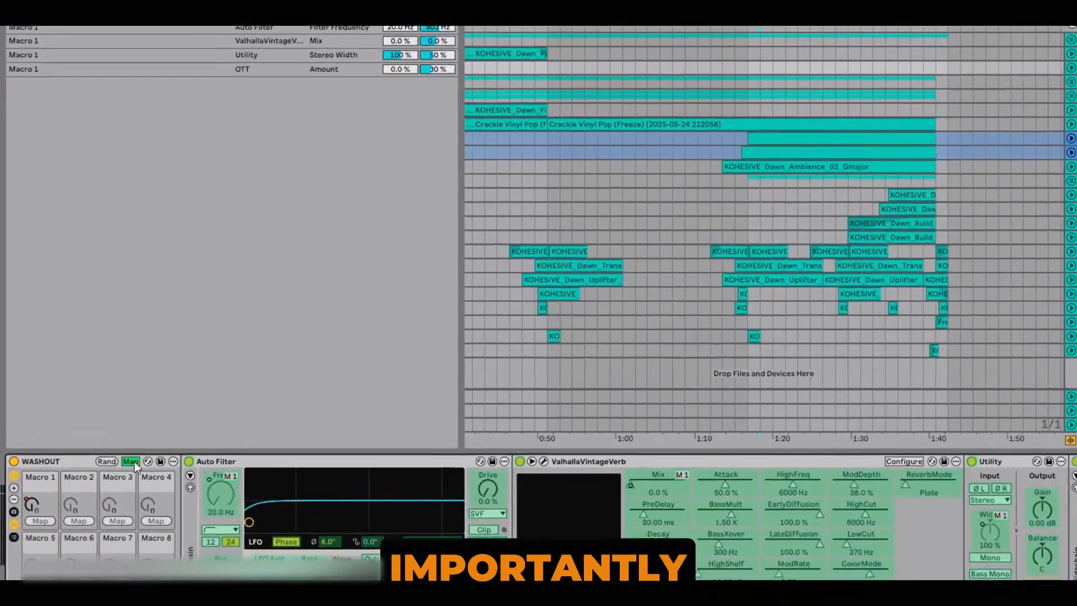
left_click(130, 461)
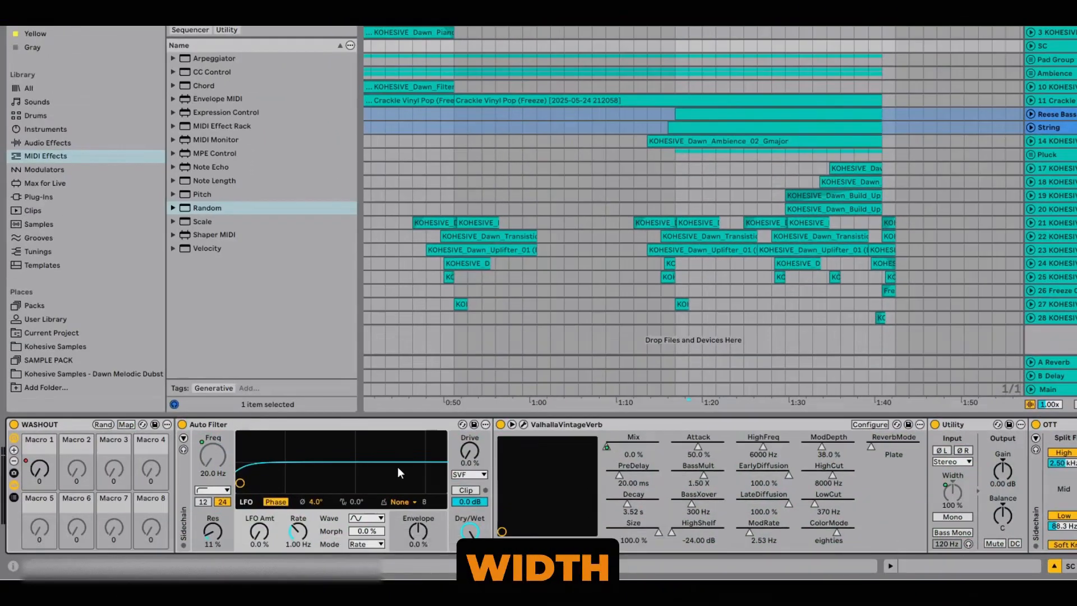
Map the Auto Filter frequency to Macro 1 of the WASHOUT rack, and unmap and remap the ValhallaVintageVerb mix
right_click(219, 495)
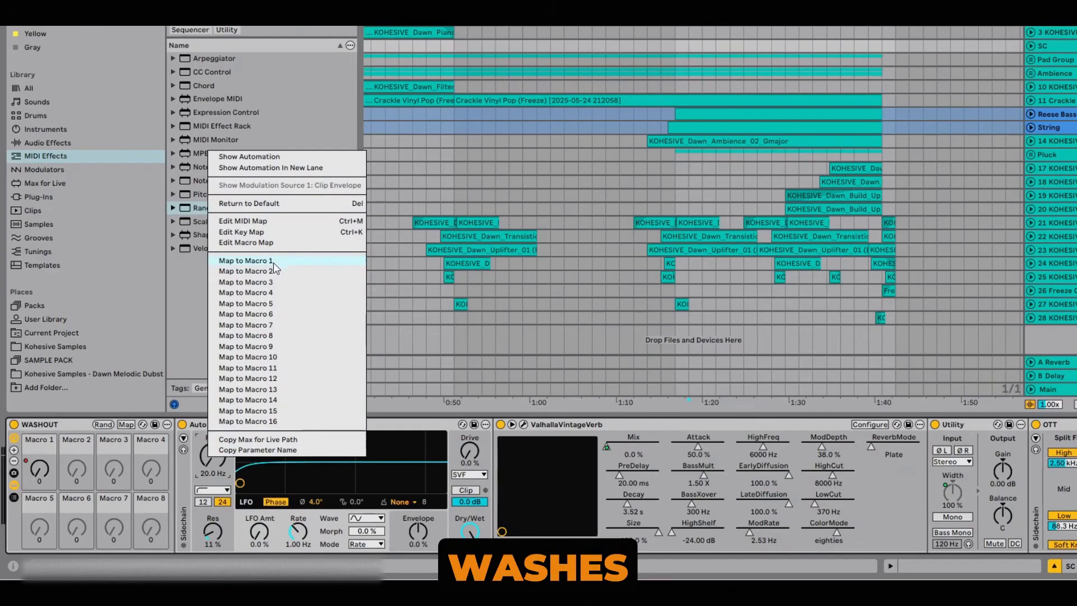
left_click(246, 261)
right_click(615, 447)
left_click(684, 246)
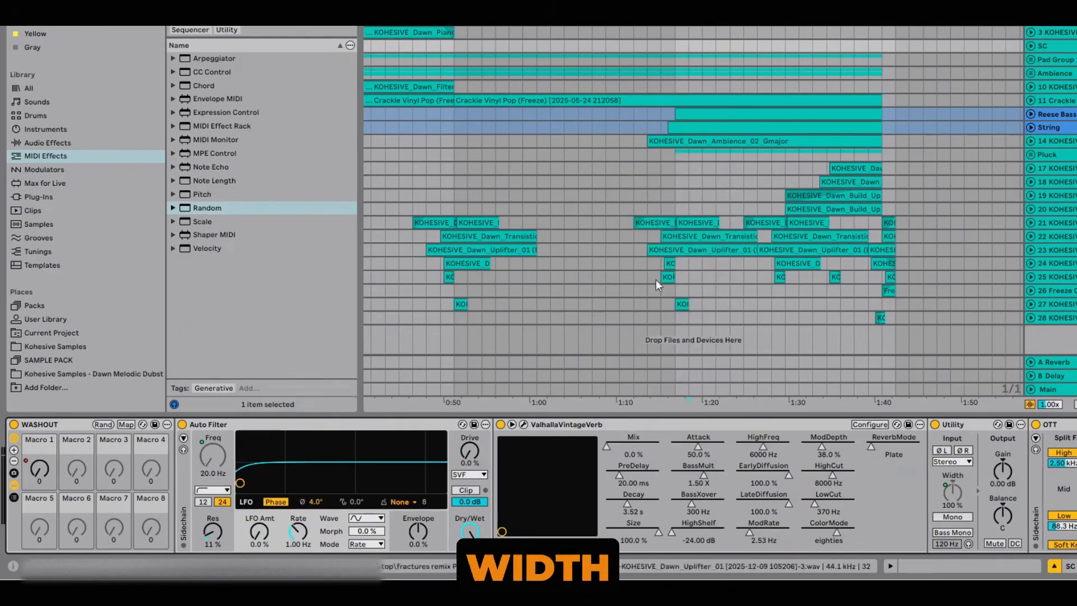
right_click(614, 444)
left_click(685, 246)
Check the Utility width's Macro 1 mapping, and unmap and remap the OTT amount to Macro 1
right_click(958, 497)
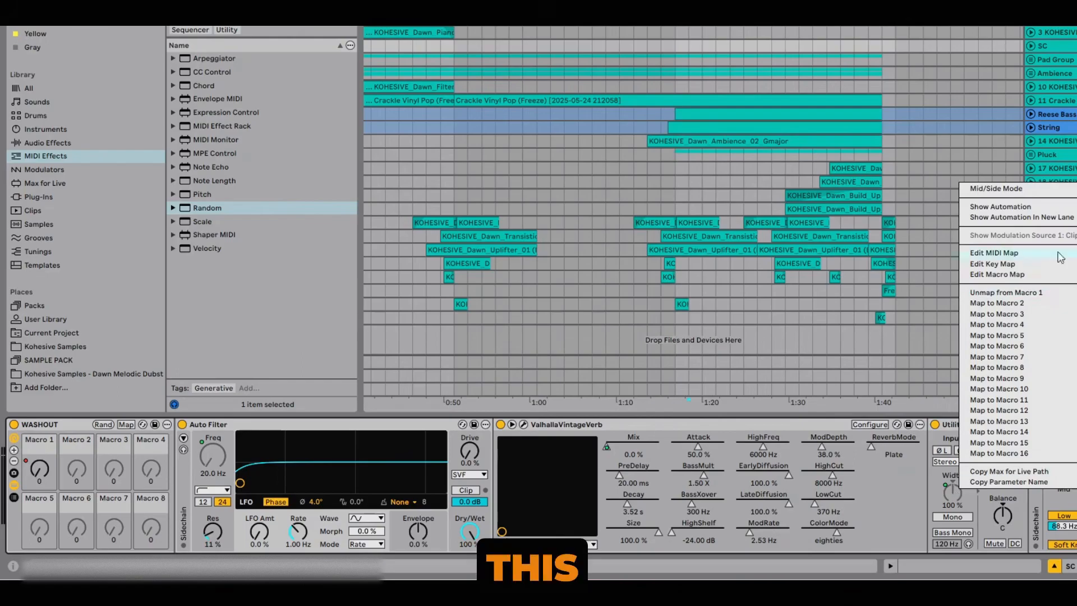
left_click(912, 411)
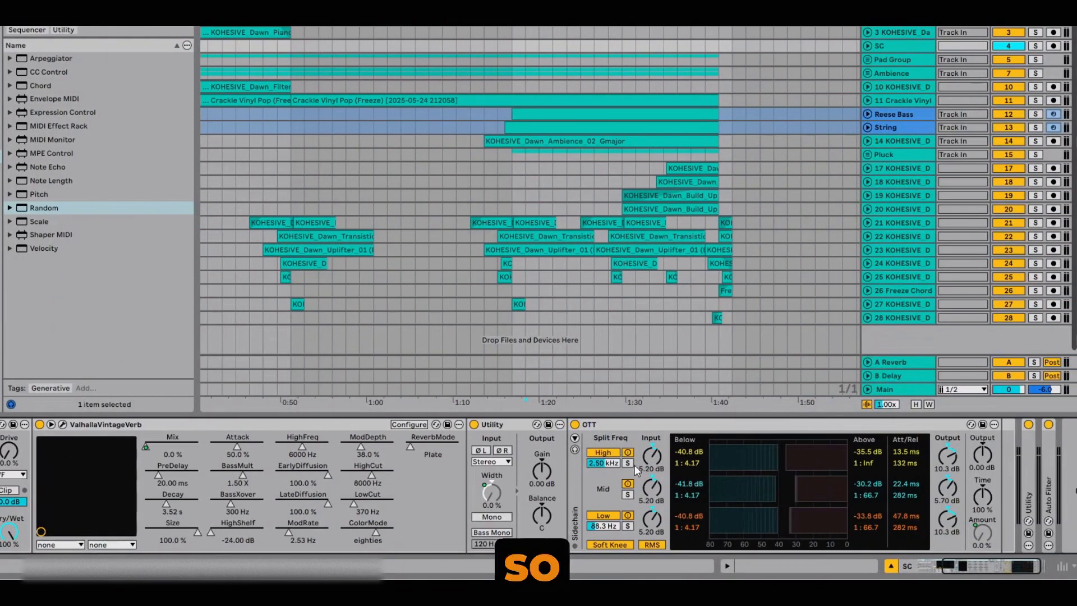
right_click(978, 535)
left_click(906, 340)
right_click(979, 533)
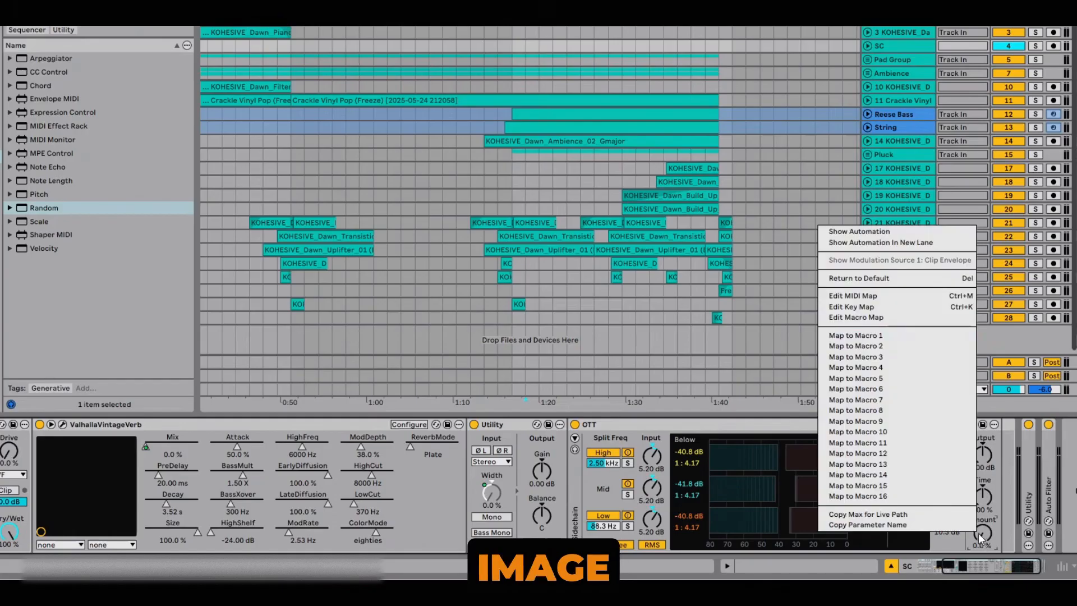
left_click(904, 334)
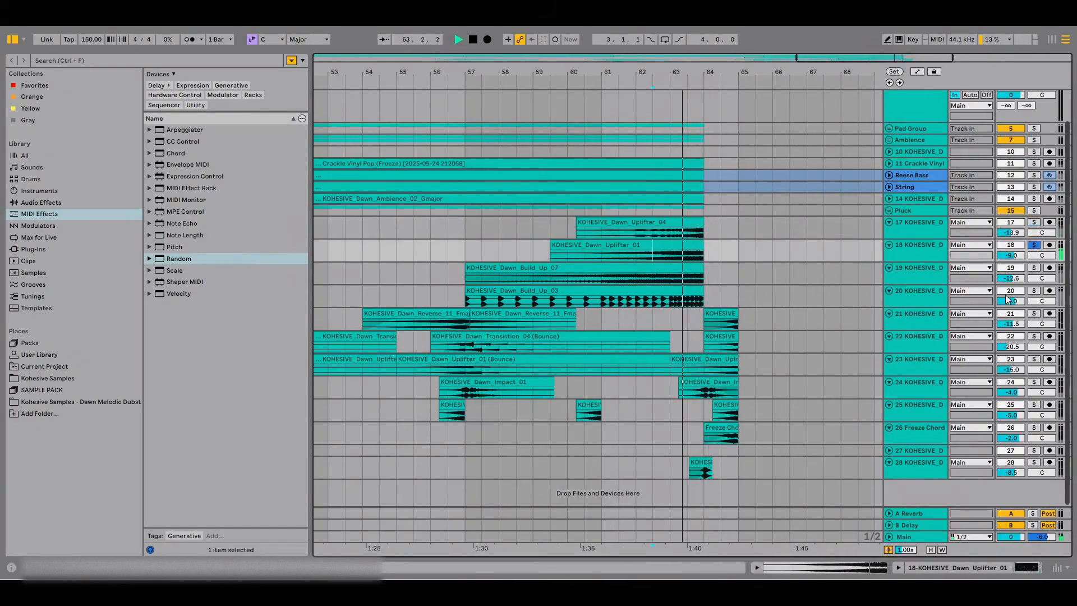
Audition the Build Up 07 and Build Up 03 tracks in solo, and the transition effects leading into bar 65
left_click(1034, 269)
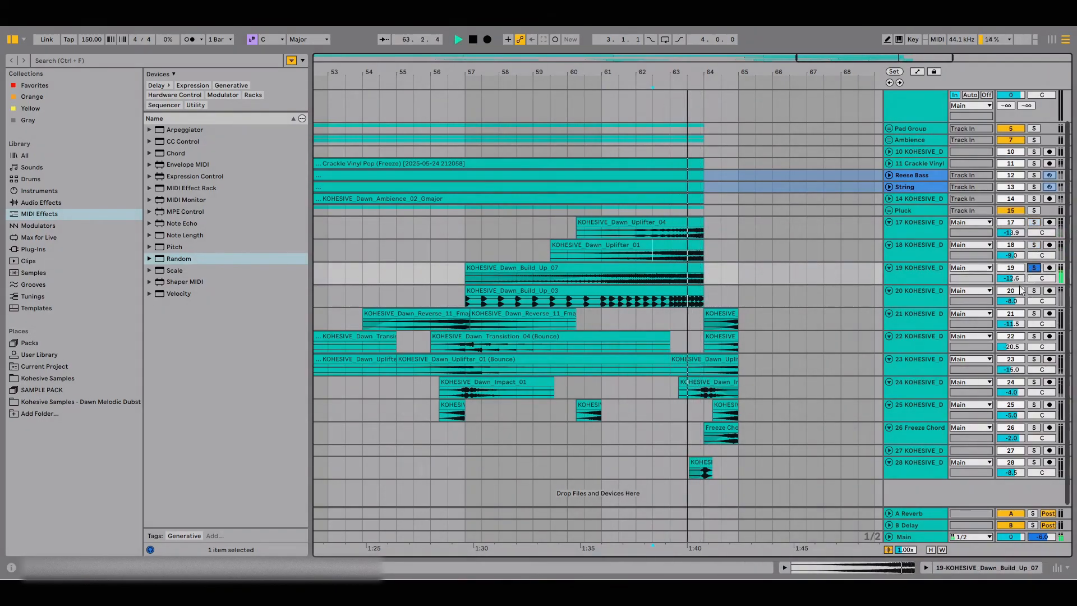
left_click(1035, 291)
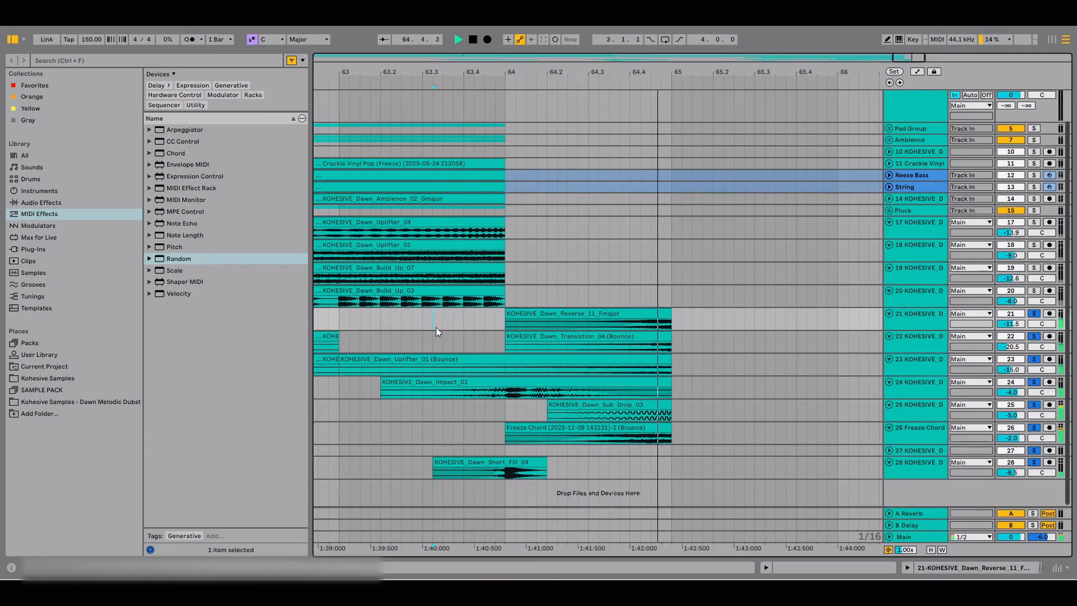
scroll(436, 327, "down", 5)
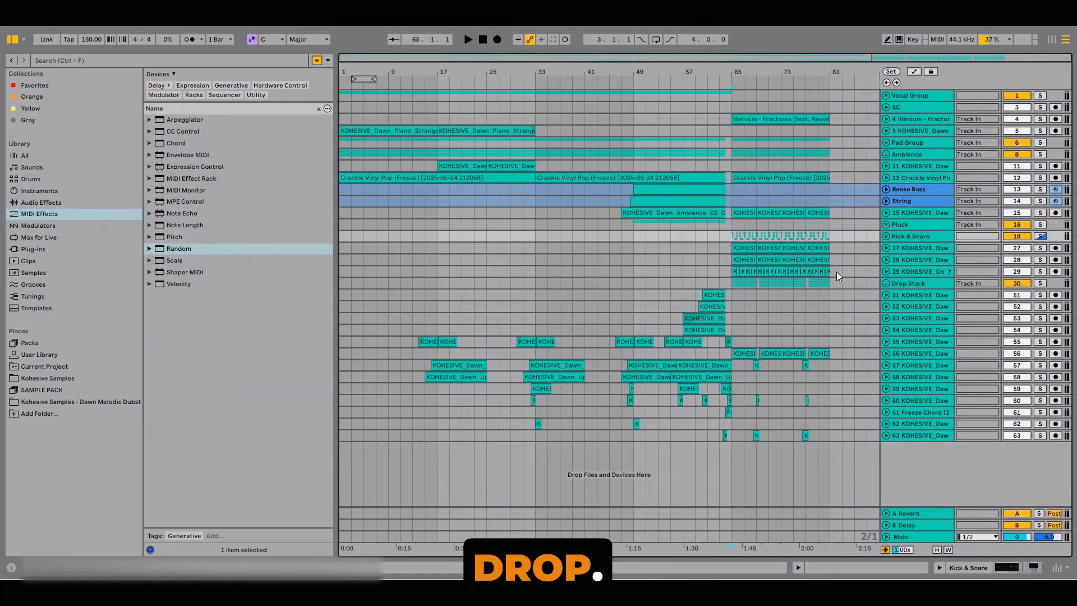
Unfold the Kick & Snare group and audition the drop's kick in solo from bar 65
left_click(887, 236)
scroll(762, 302, "up", 5)
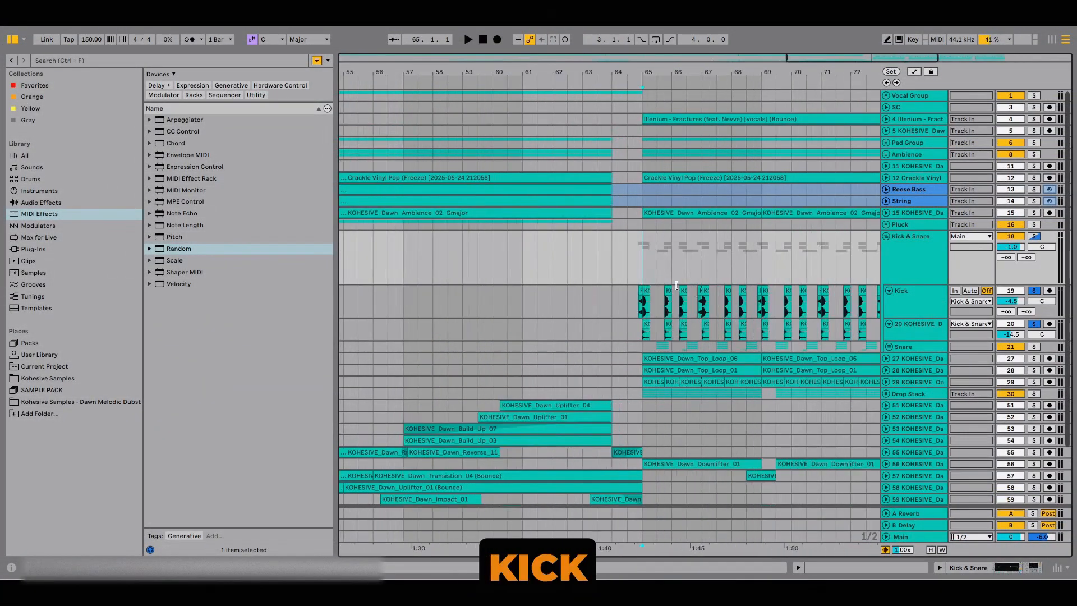
scroll(673, 285, "up", 5)
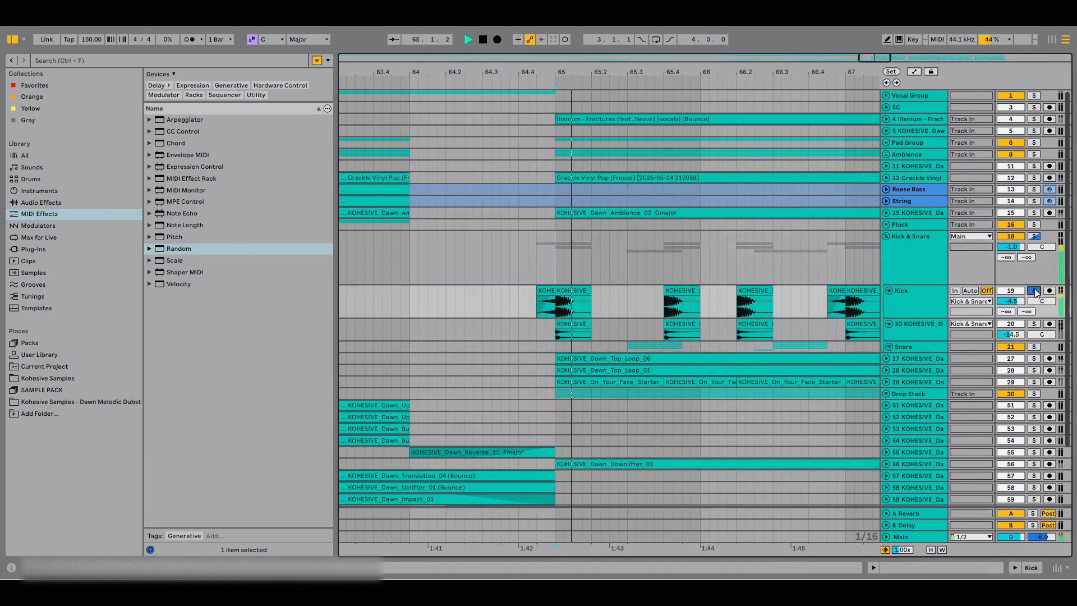
key("space")
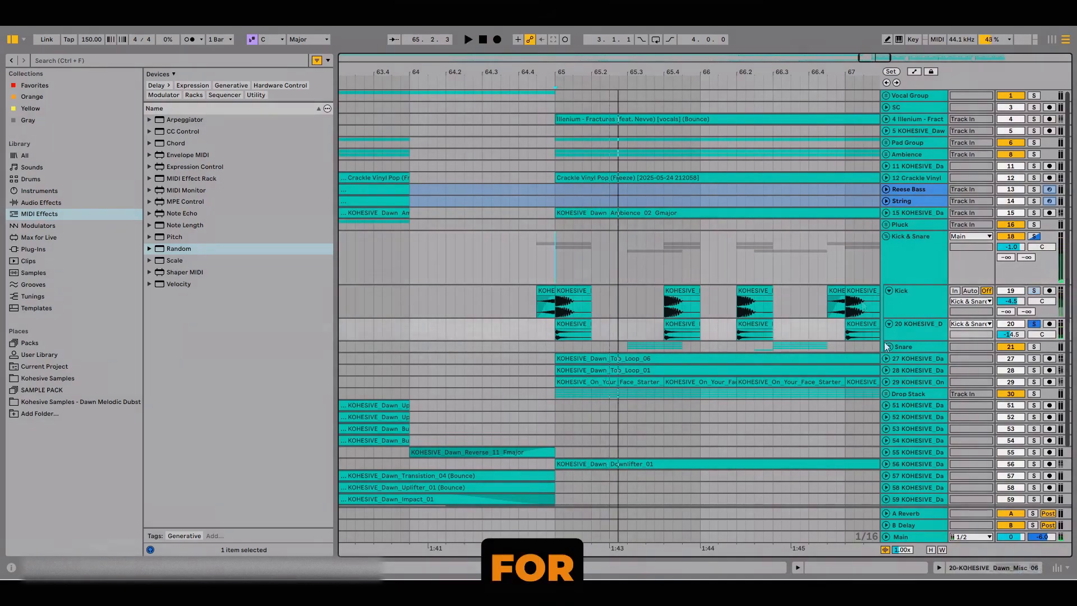
Unfold the Snare group and audition it in solo from its first hit in bar 65
left_click(886, 346)
scroll(830, 319, "down", 3)
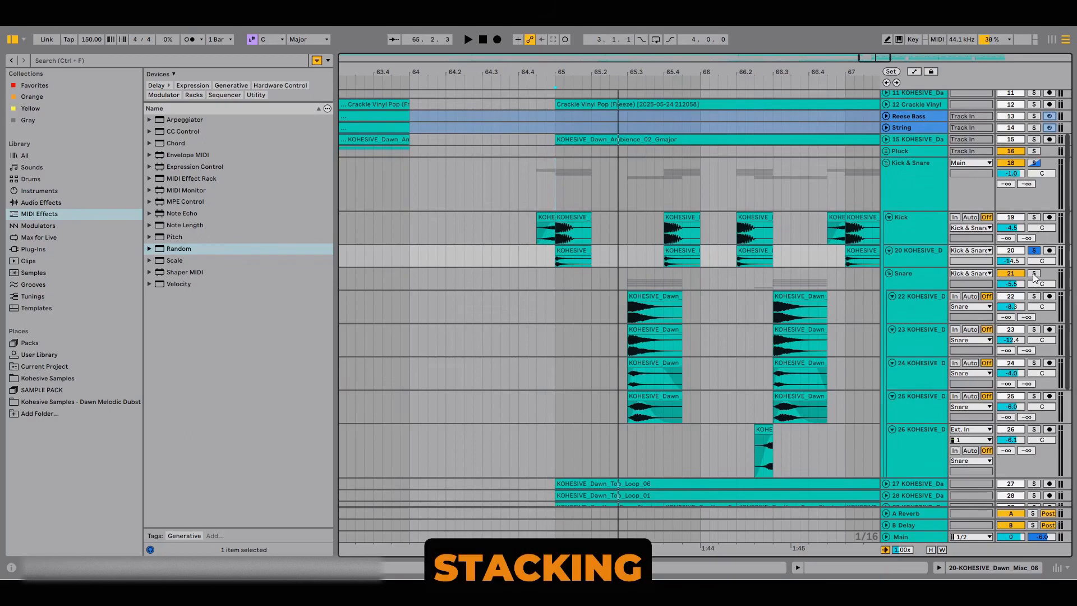
left_click(1033, 275)
left_click(629, 276)
key("space")
Solo the snare layers on tracks 22 to 25 one at a time, finishing with the Snare group's solo
left_click(1033, 296)
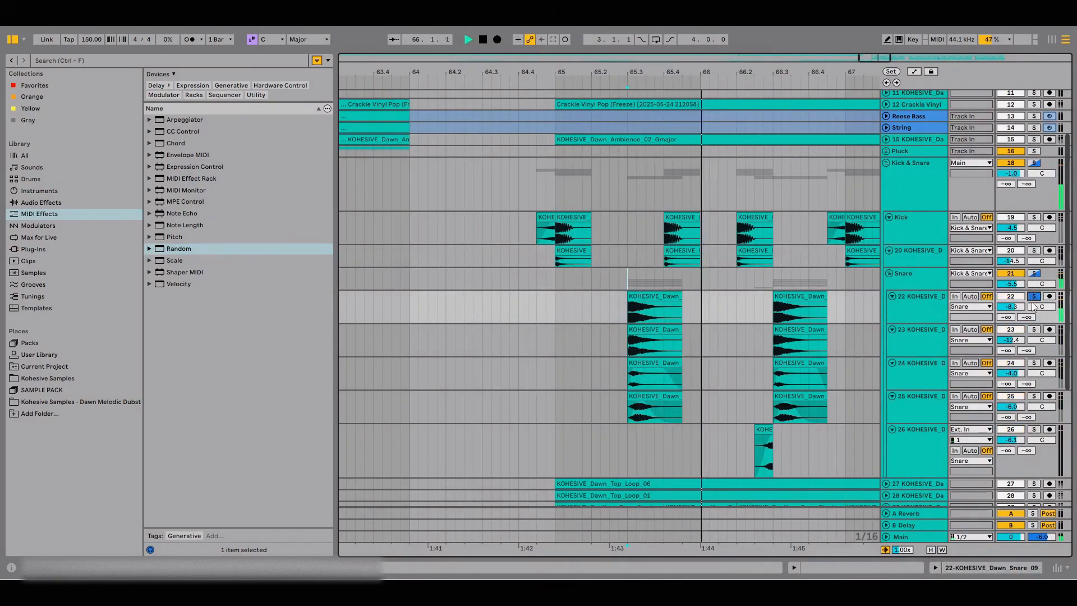
left_click(1034, 329)
left_click(1033, 362)
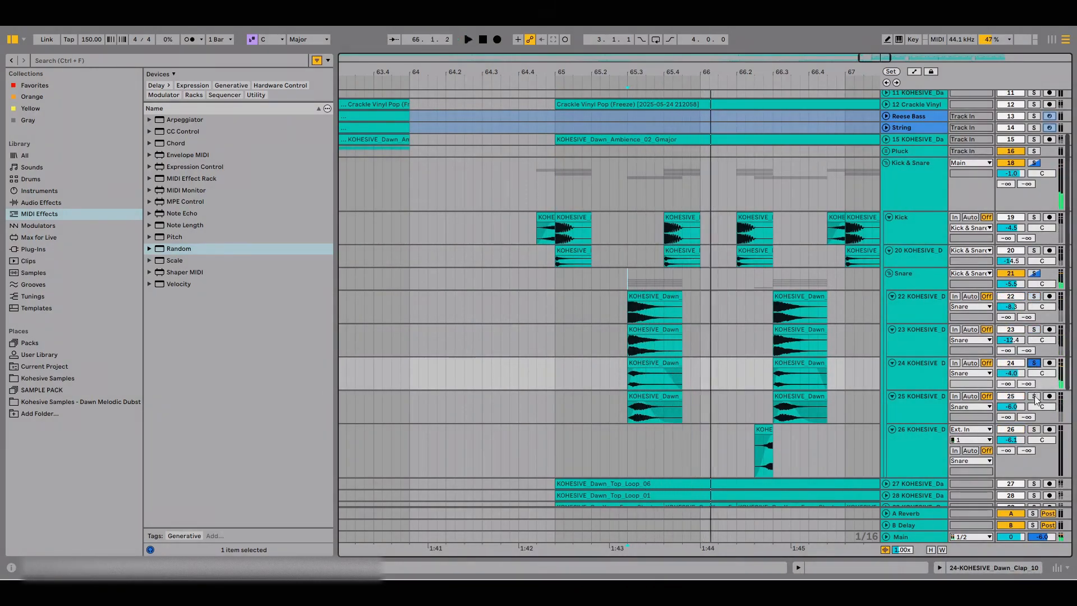
left_click(1033, 396)
left_click(1033, 273)
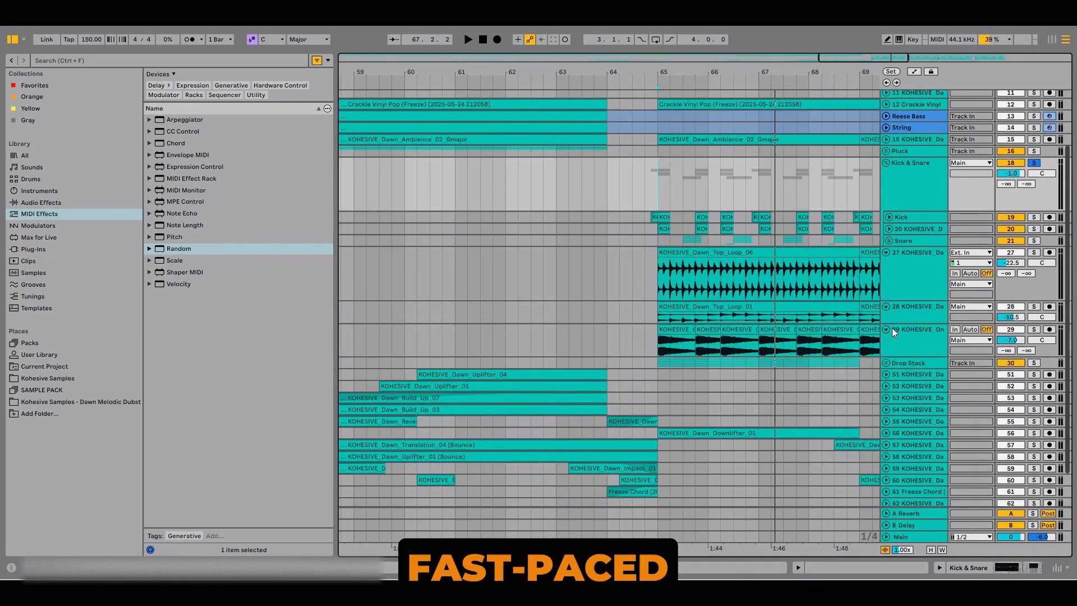
Expand the drum loop tracks and audition Top_Loop_06 in solo from bar 65, adding Top_Loop_01 to the solo
left_click(897, 331)
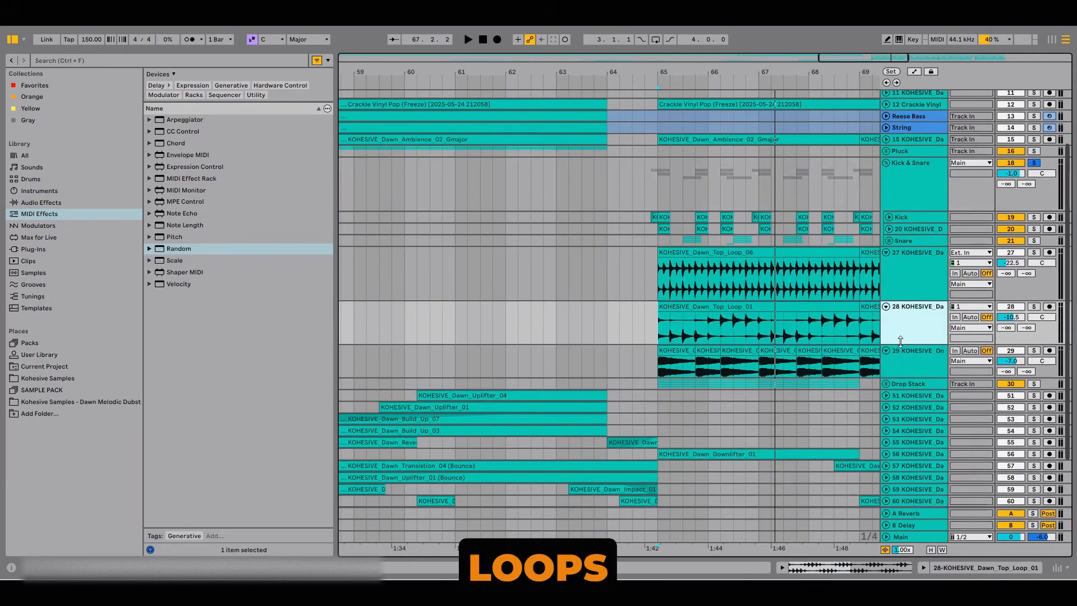
left_click(659, 274)
key("space")
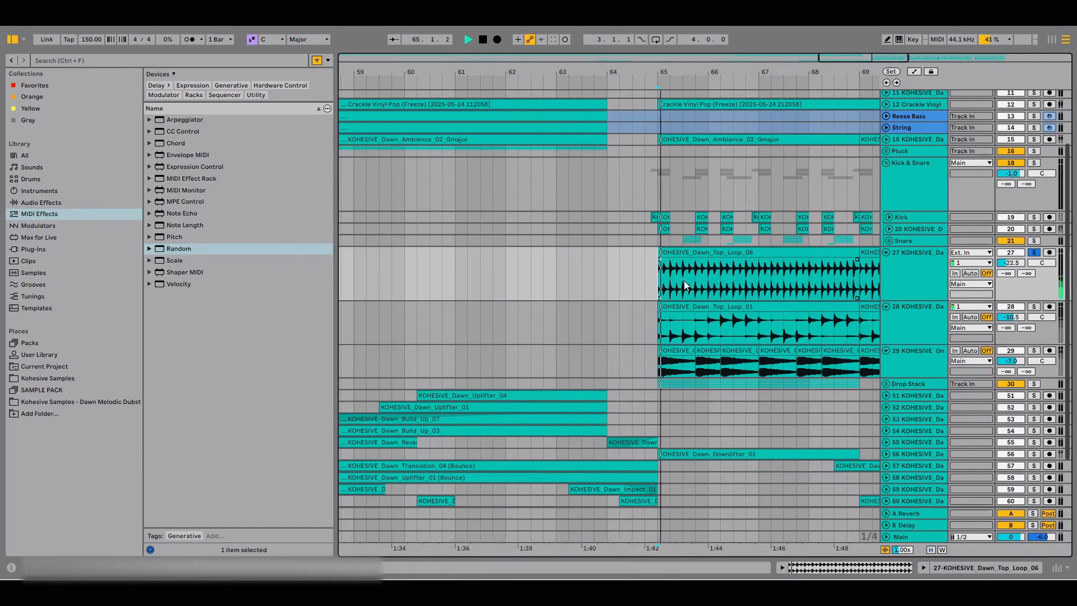
scroll(684, 285, "down", 5)
scroll(812, 288, "up", 3)
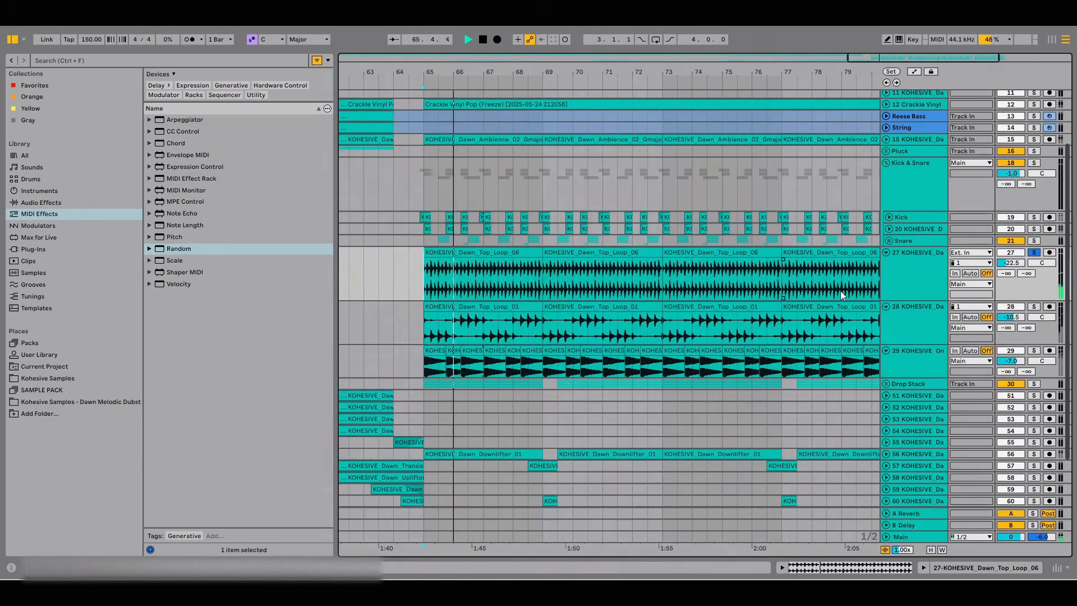
left_click(1034, 307)
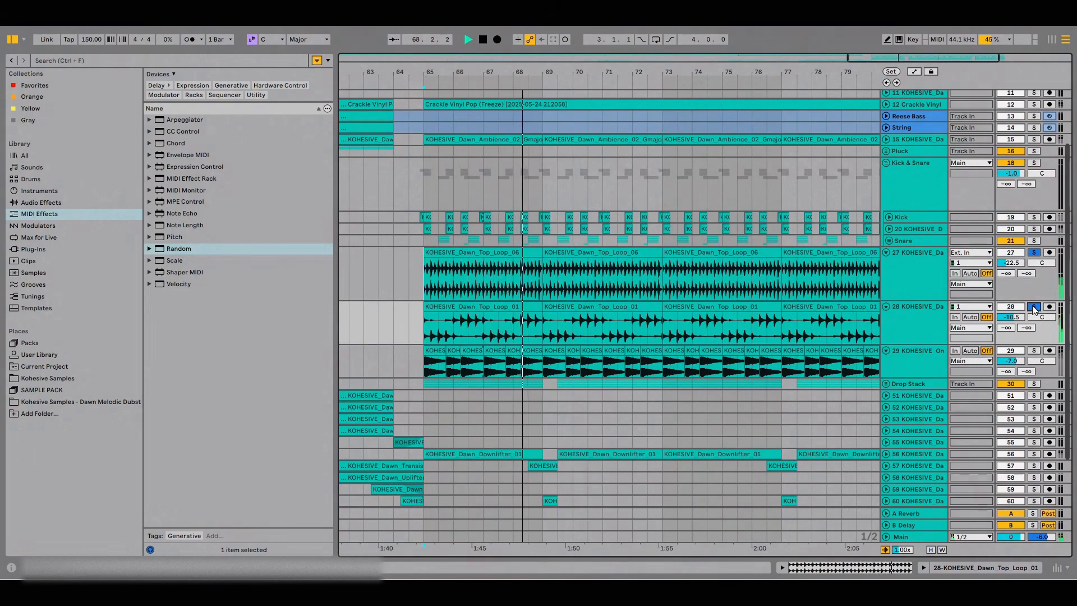
scroll(432, 333, "down", 1)
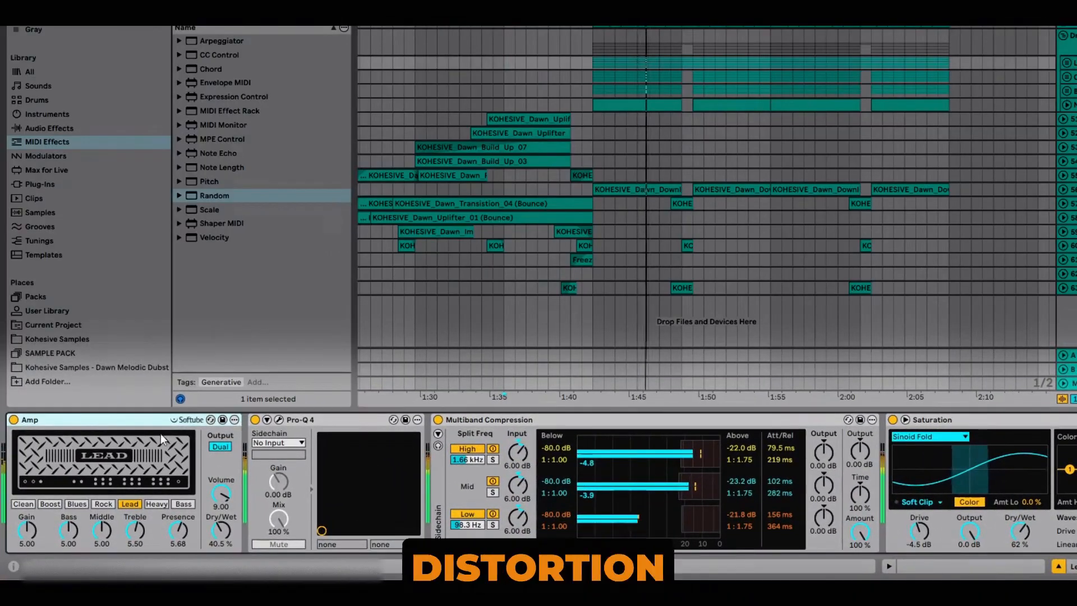
Review the Lead Group's effect chain from Amp and Pro-Q 4 through Multiband Compression, Saturation, EQ Eight, soothe2 and OTT
left_click(262, 428)
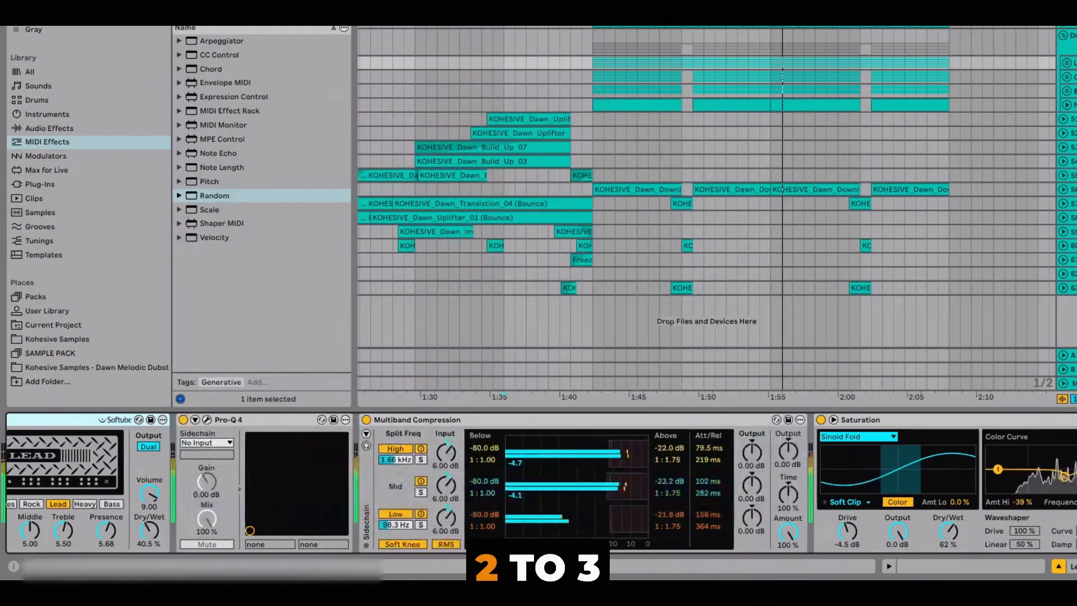
scroll(538, 482, "right", 10)
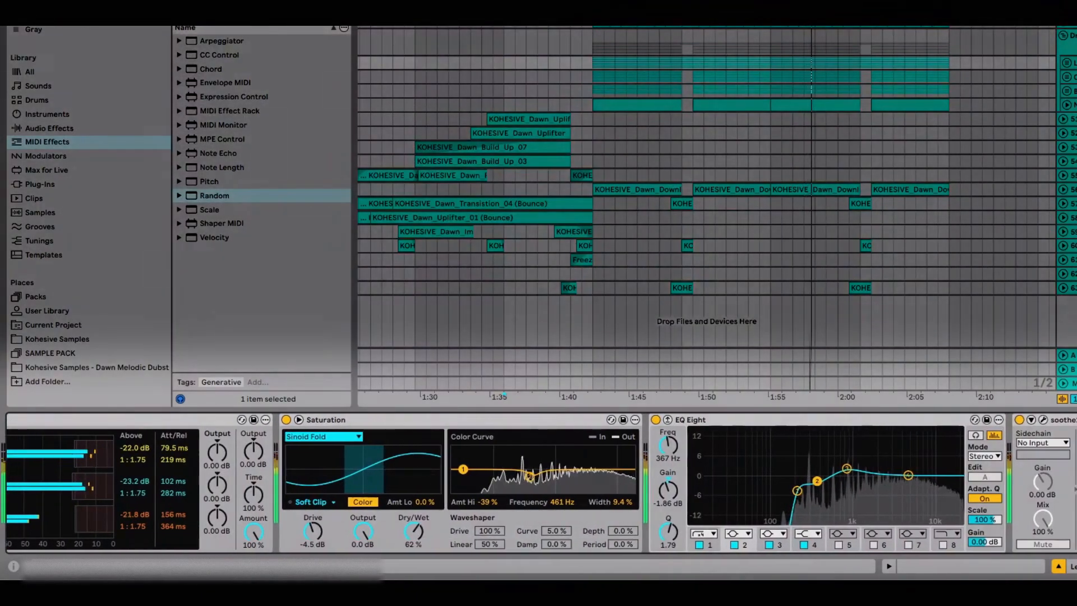
scroll(539, 482, "right", 5)
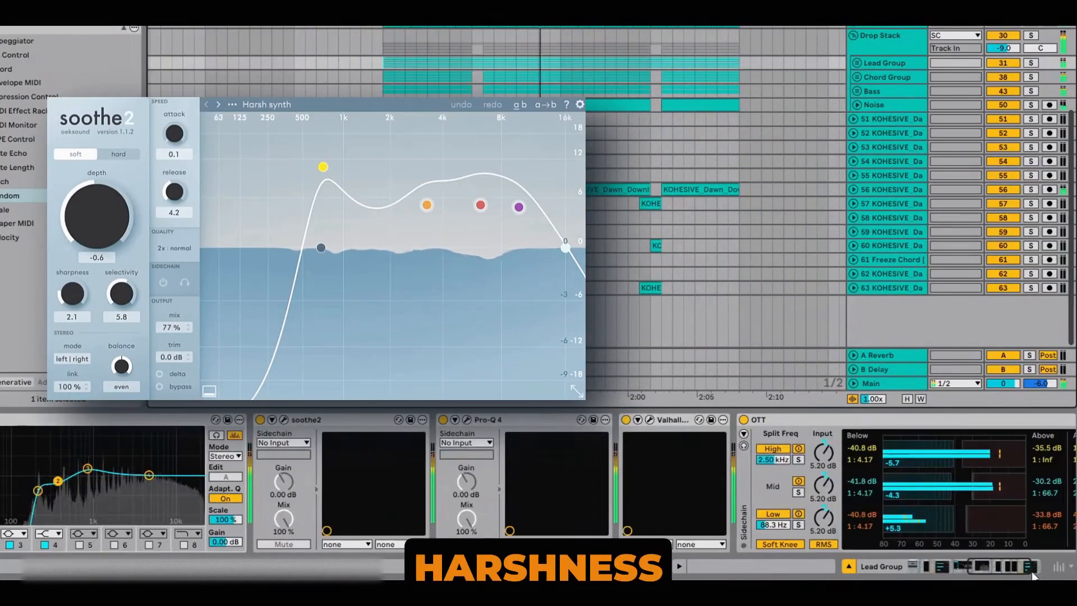
left_click(1031, 570)
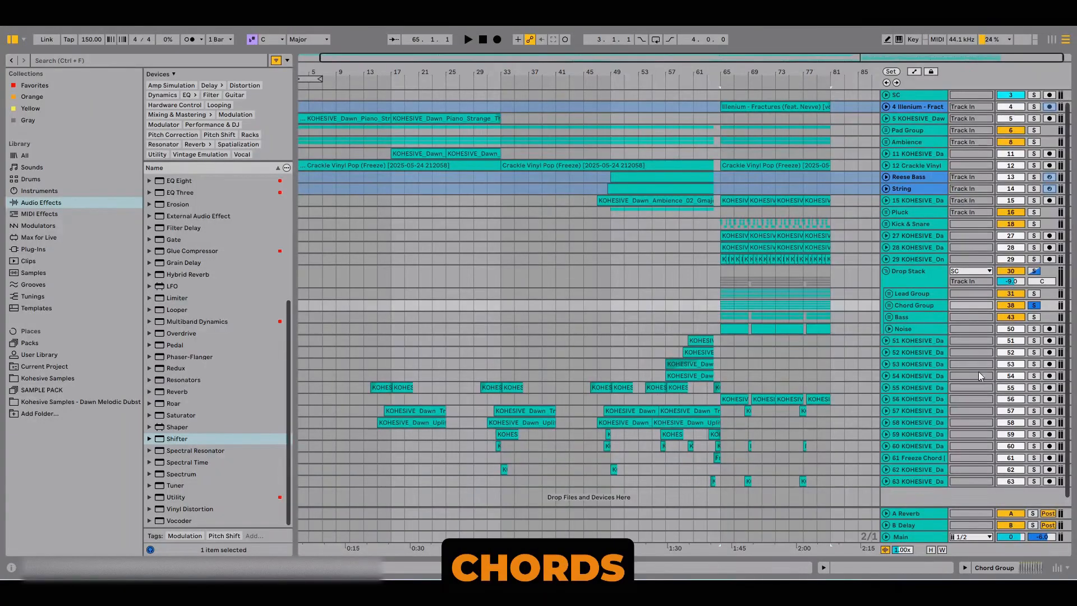
Unfold the Chord Group to view its four Chord tracks, and review its effect chain from EQ Eight to the Width delay
left_click(889, 305)
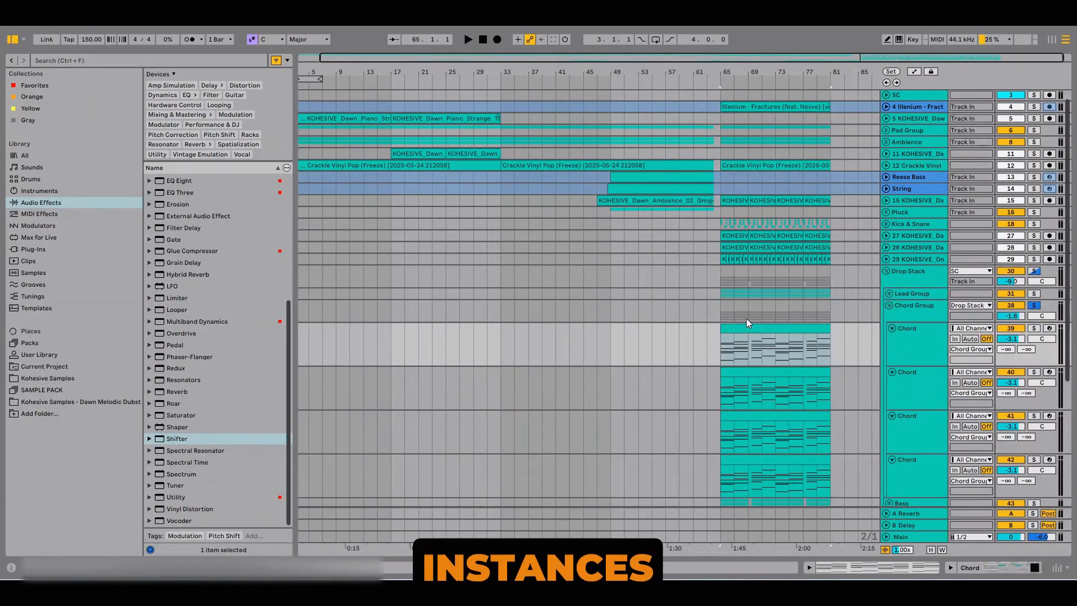
left_click(725, 315)
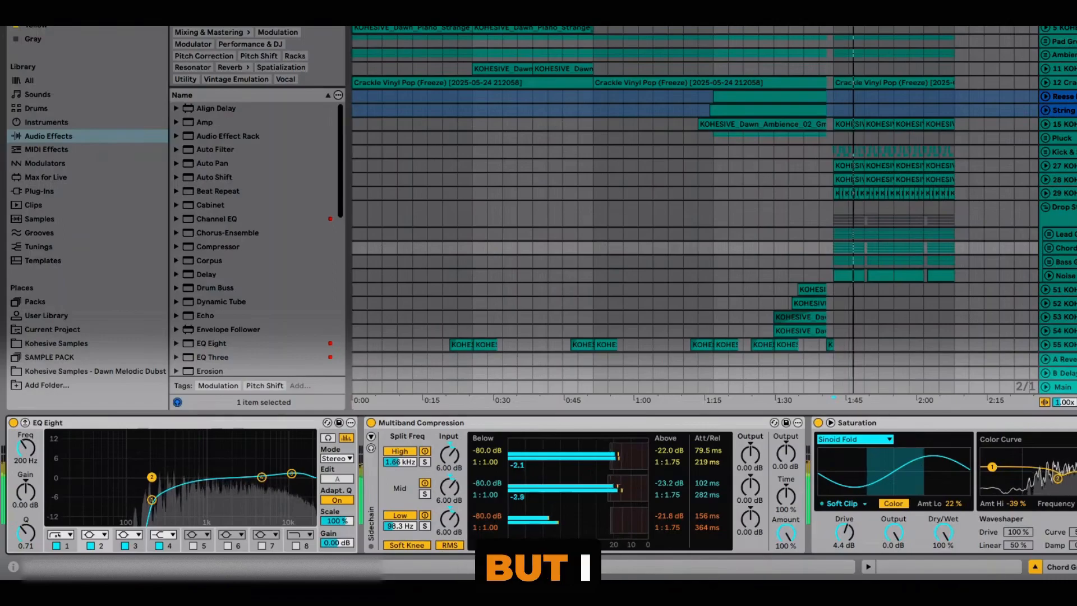
scroll(539, 485, "right", 10)
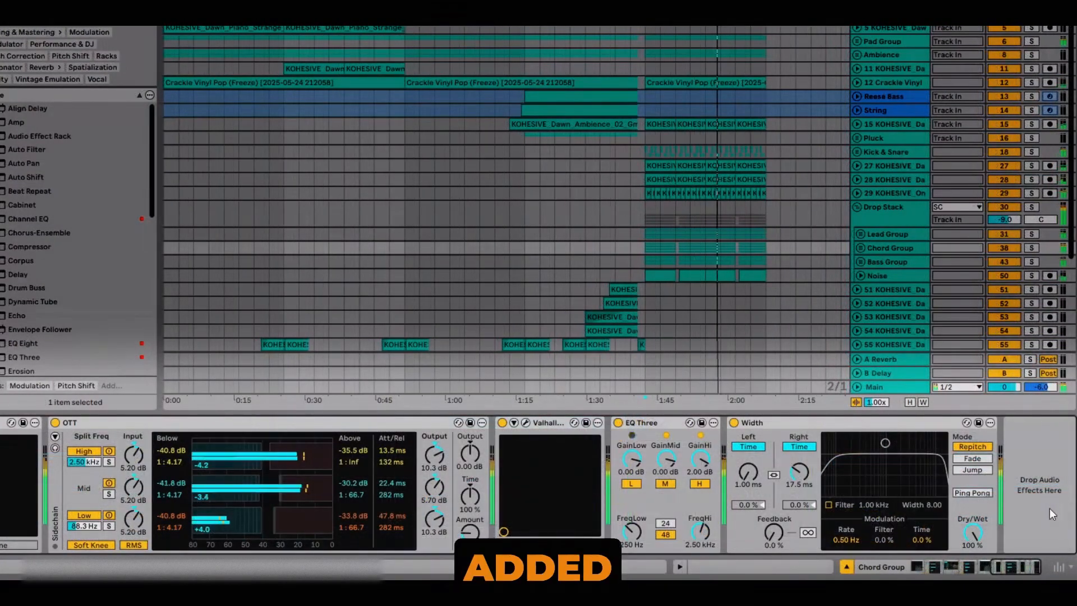
left_click(810, 418)
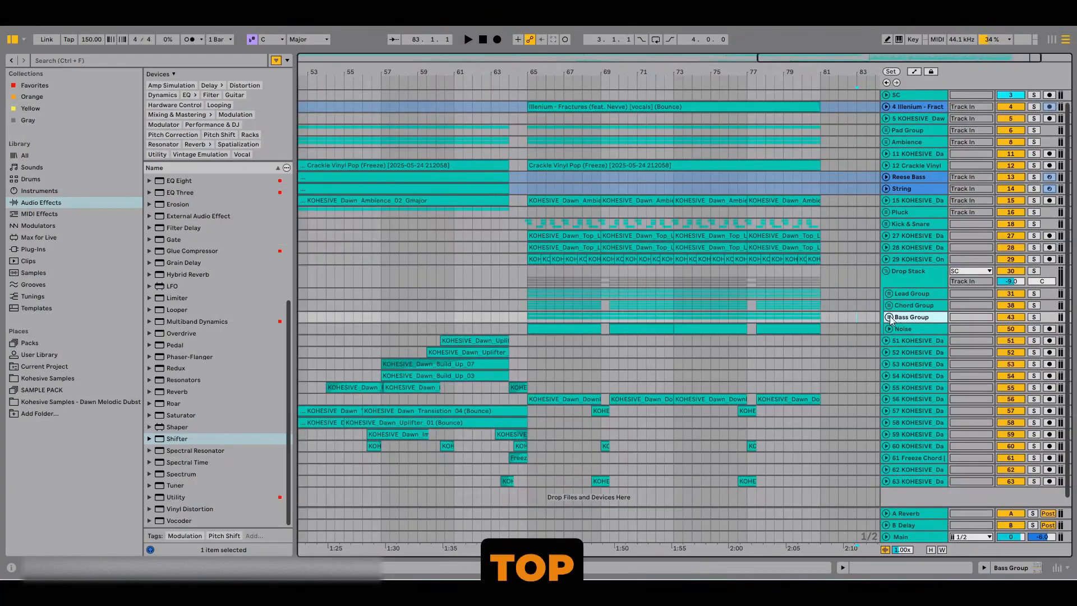
Unfold the Bass Group inside the Drop Stack to examine its bass layers
scroll(837, 292, "down", 2)
left_click(892, 313)
scroll(875, 297, "down", 3)
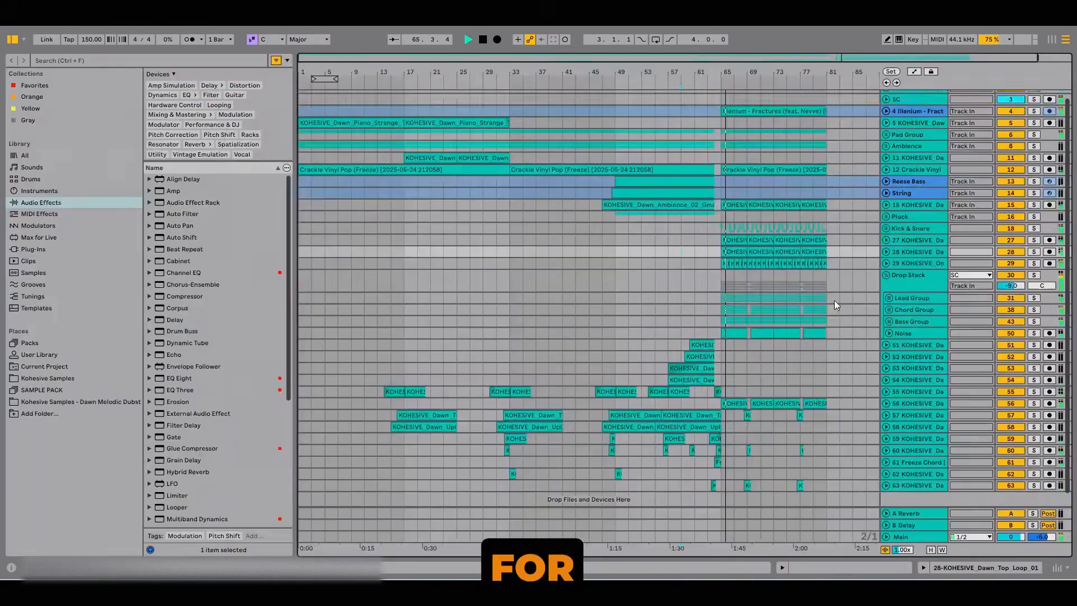
Open the Top Bass group's devices and review its EQ Eight, Multiband Compression and OTT processing
scroll(835, 304, "down", 1)
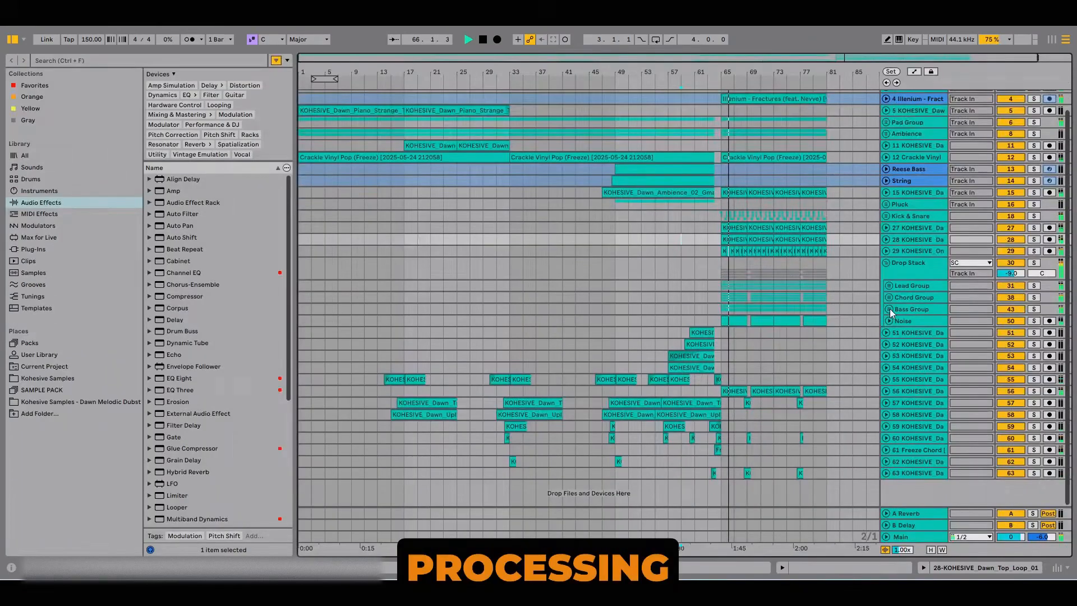
left_click(889, 310)
scroll(890, 311, "down", 3)
double_click(900, 306)
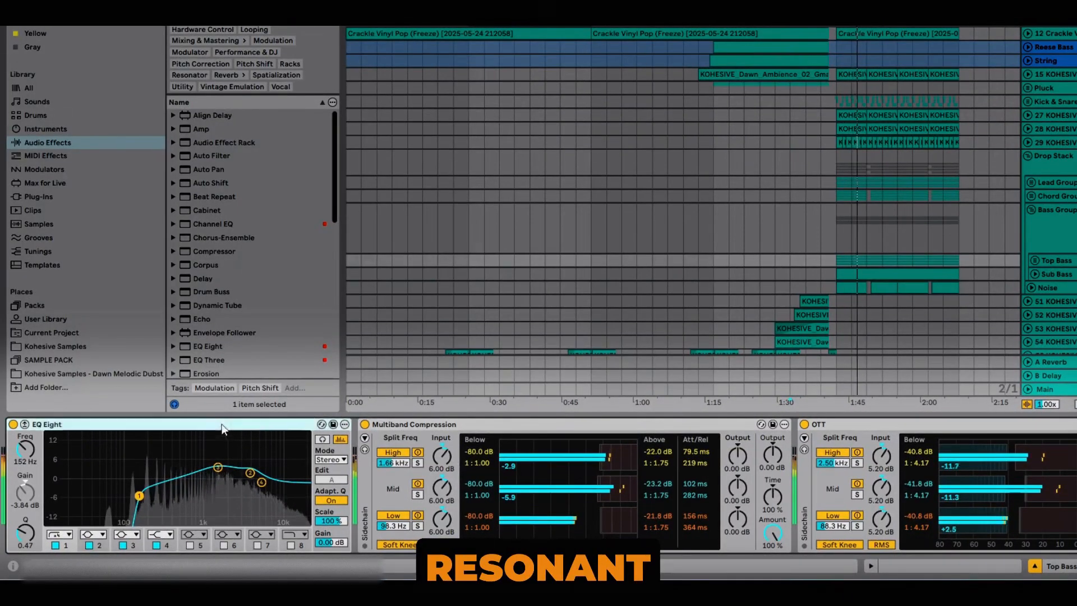
scroll(472, 465, "right", 10)
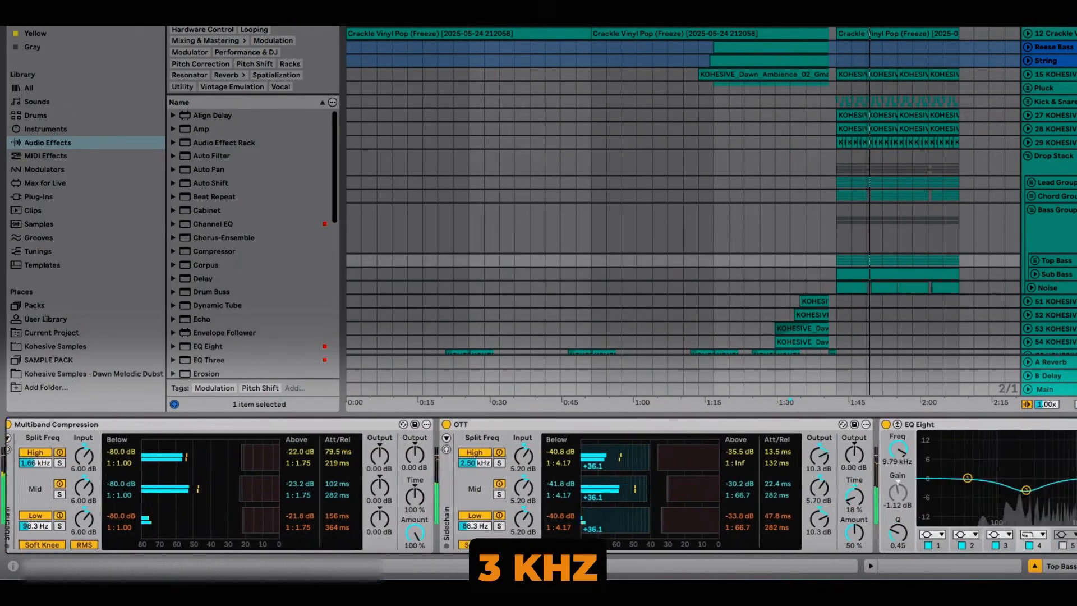
left_click(726, 423)
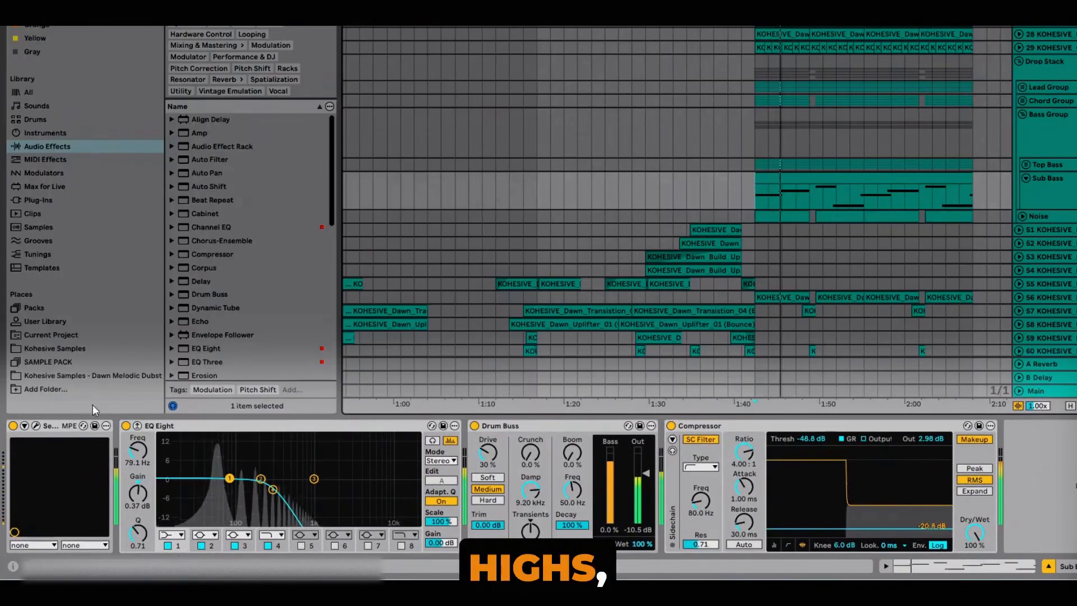
Review the EQ Eight, Drum Buss and Compressor devices on the Sub Bass track
left_click(297, 435)
left_click(536, 426)
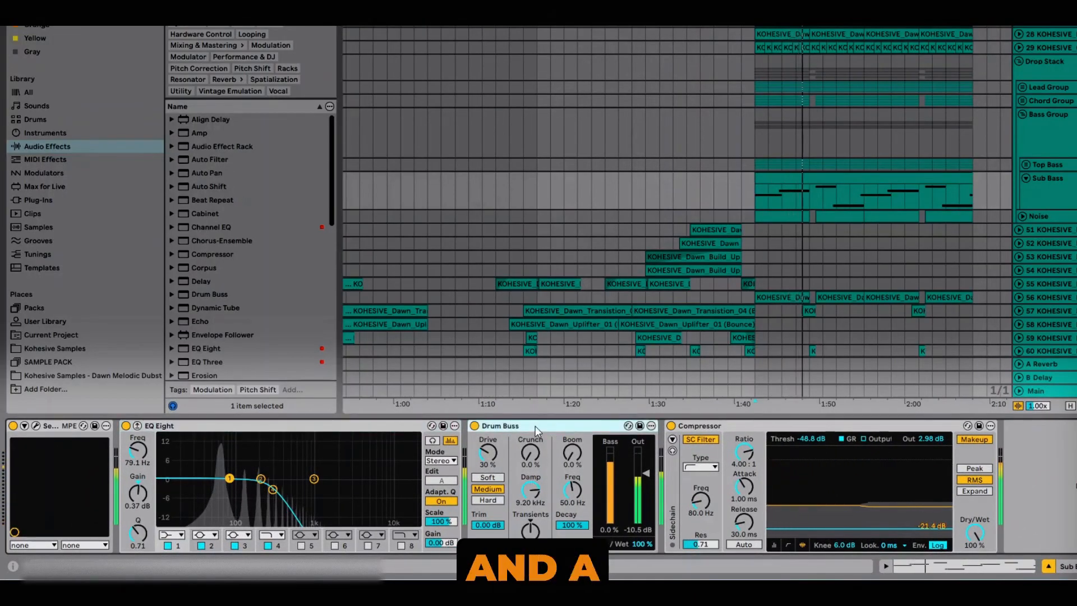
left_click(775, 428)
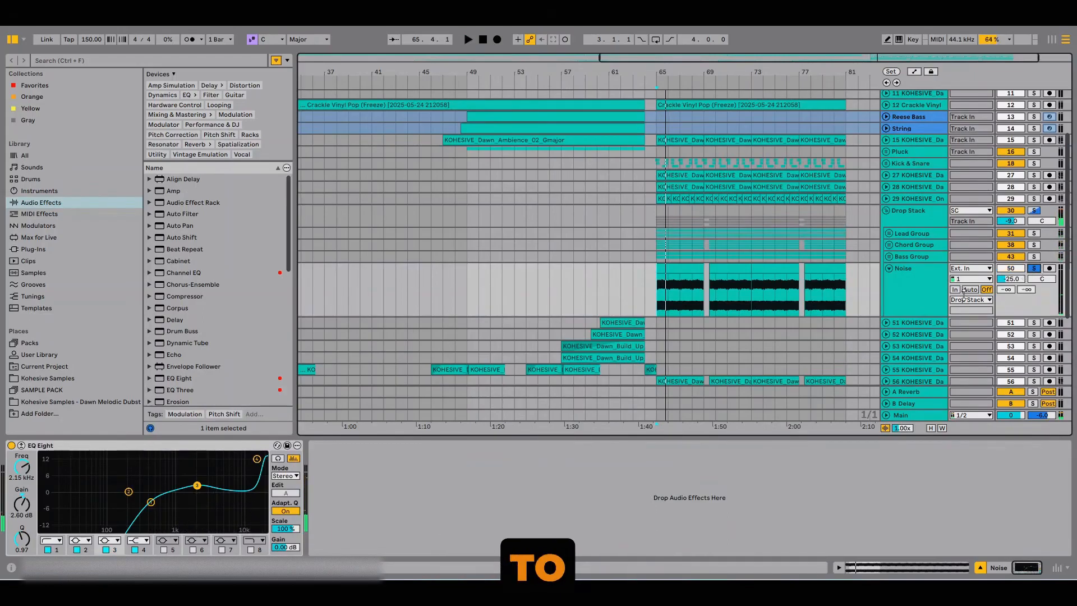
Audition the Noise track in solo from bar 65
left_click(621, 281)
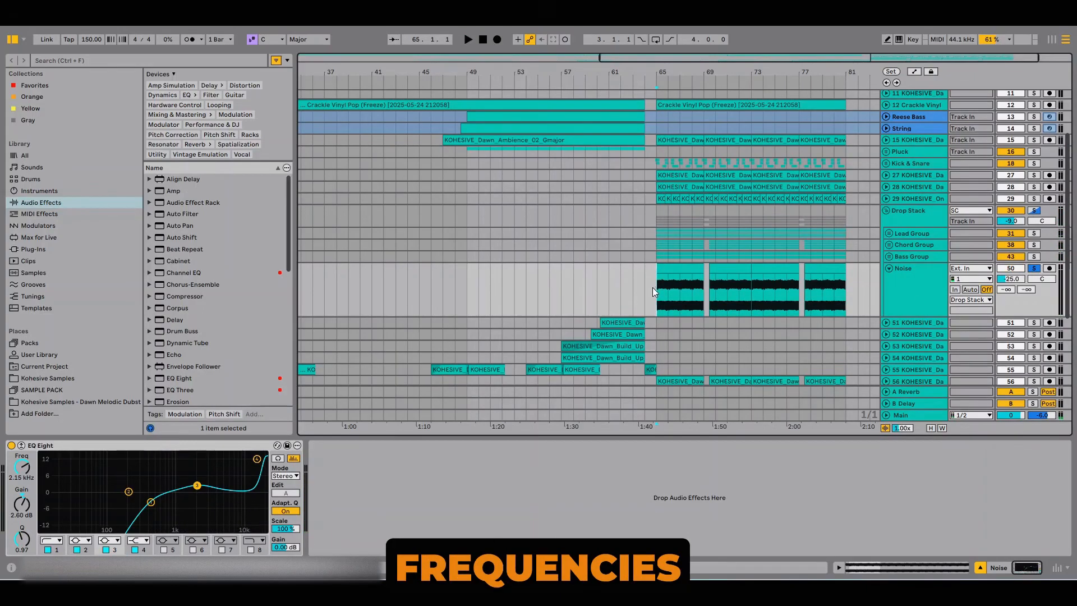
left_click(652, 287)
key("space")
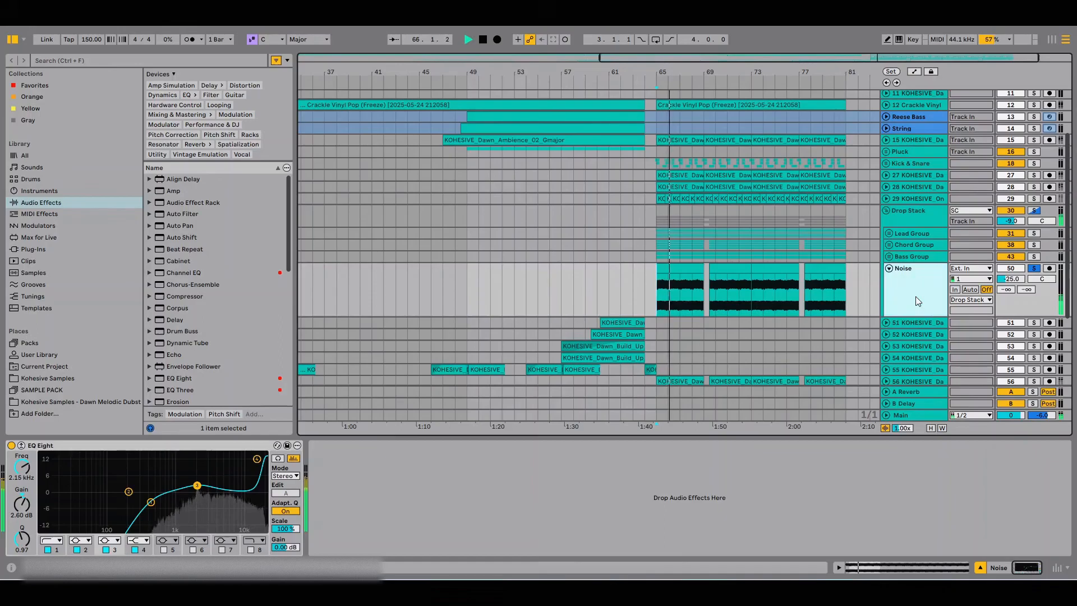
Show the Drop Stack group's devices, solo the whole group and play back the drop
left_click(924, 216)
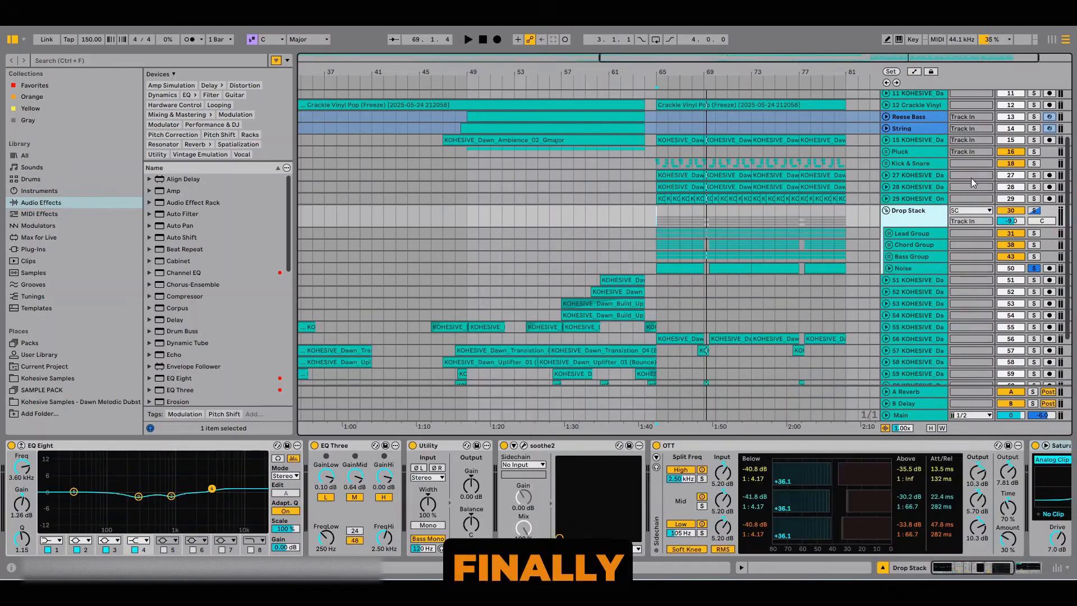
left_click(1035, 210)
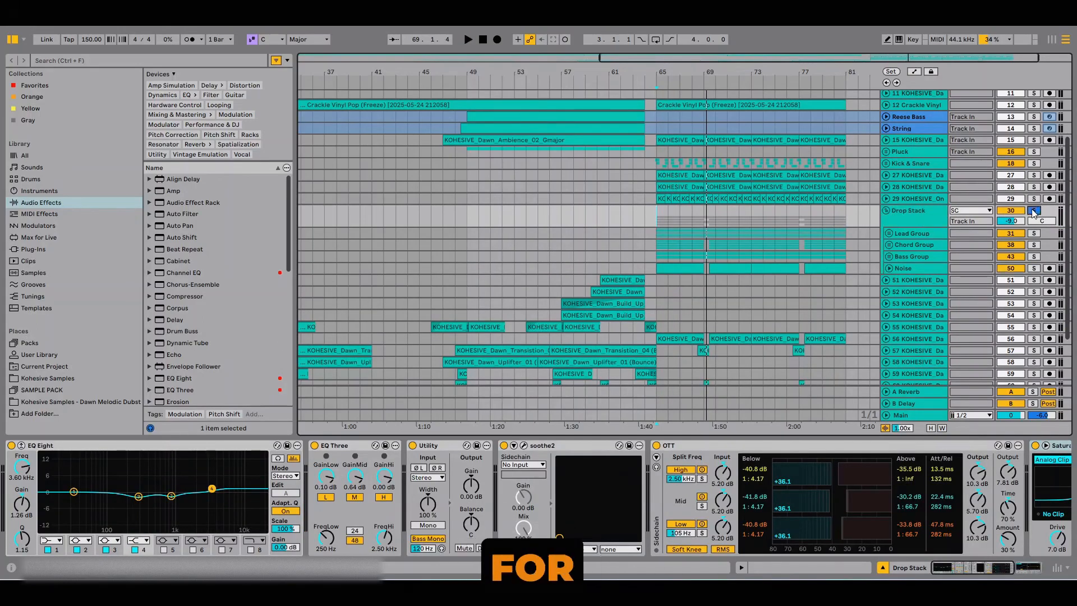
key("space")
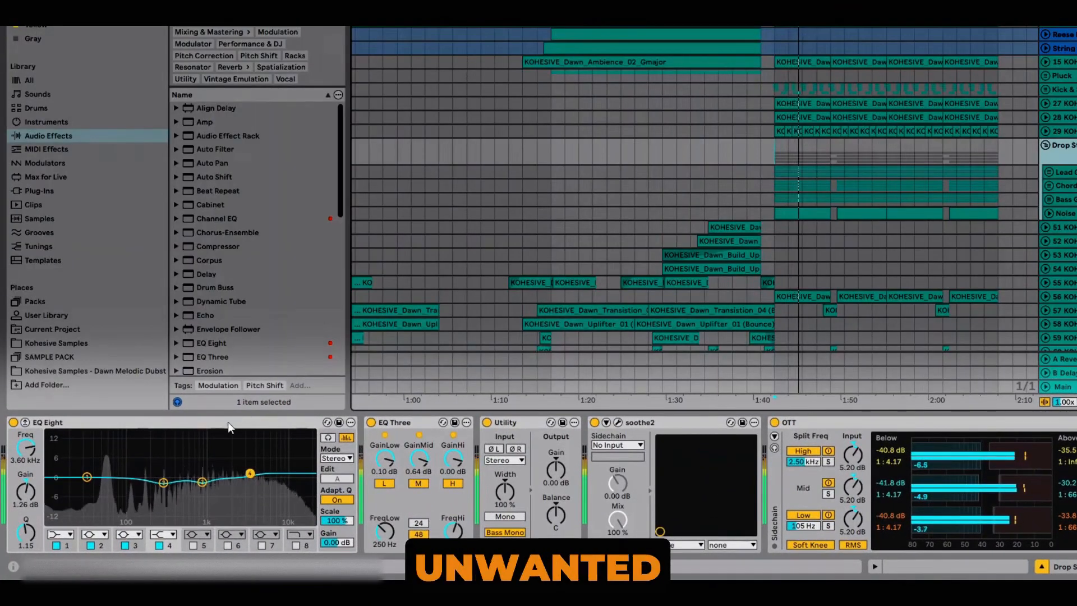
Review the Drop Stack's EQ Eight, EQ Three, Utility and soothe2, then view the remaining devices in the chain
left_click(228, 422)
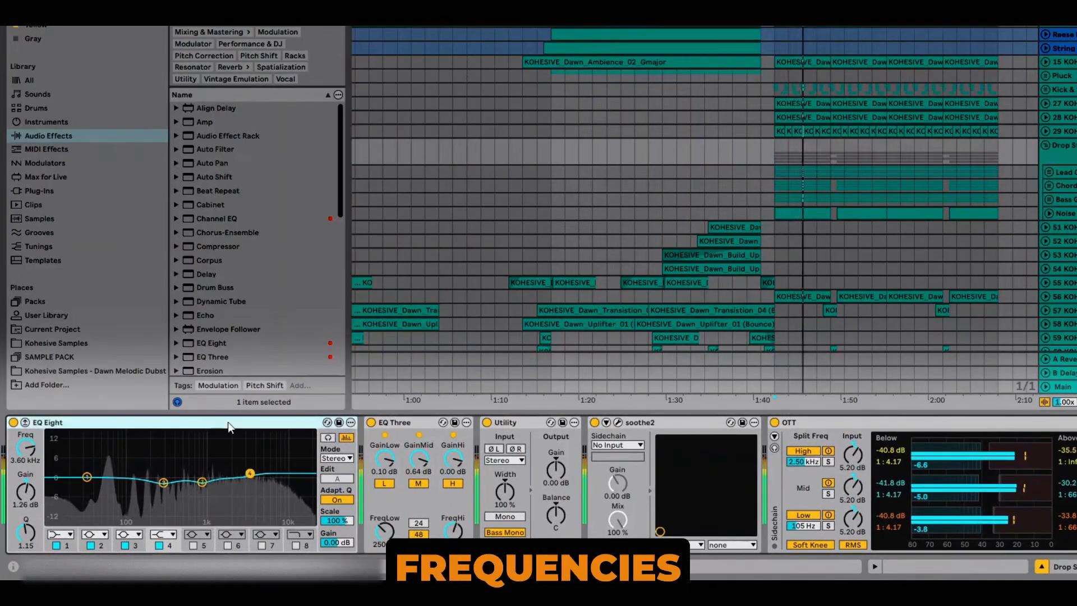
left_click(418, 425)
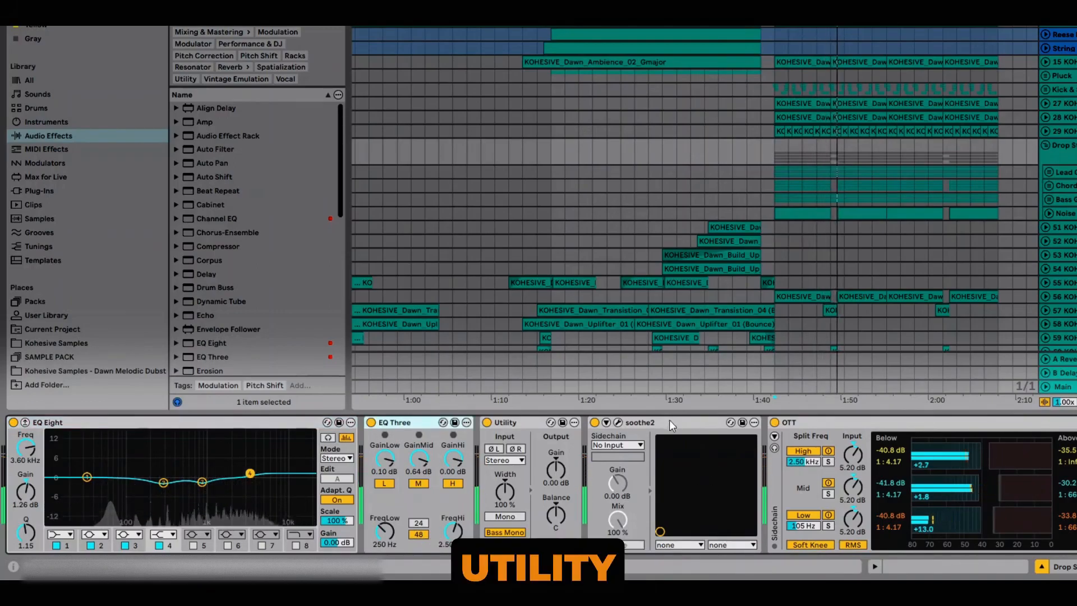
left_click(618, 422)
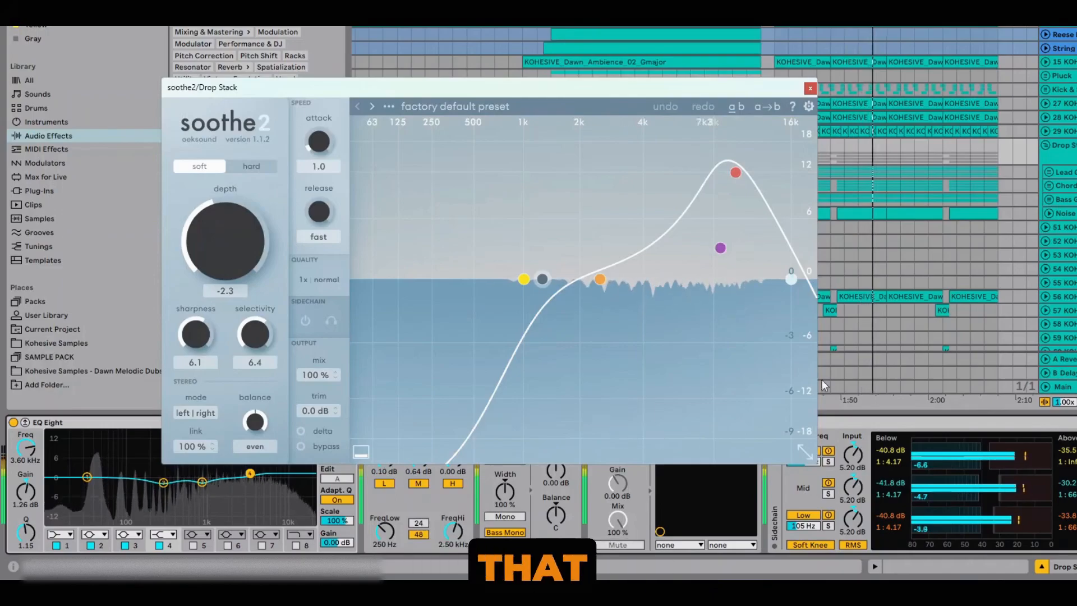
left_click(810, 88)
left_click_drag(985, 566, 1041, 565)
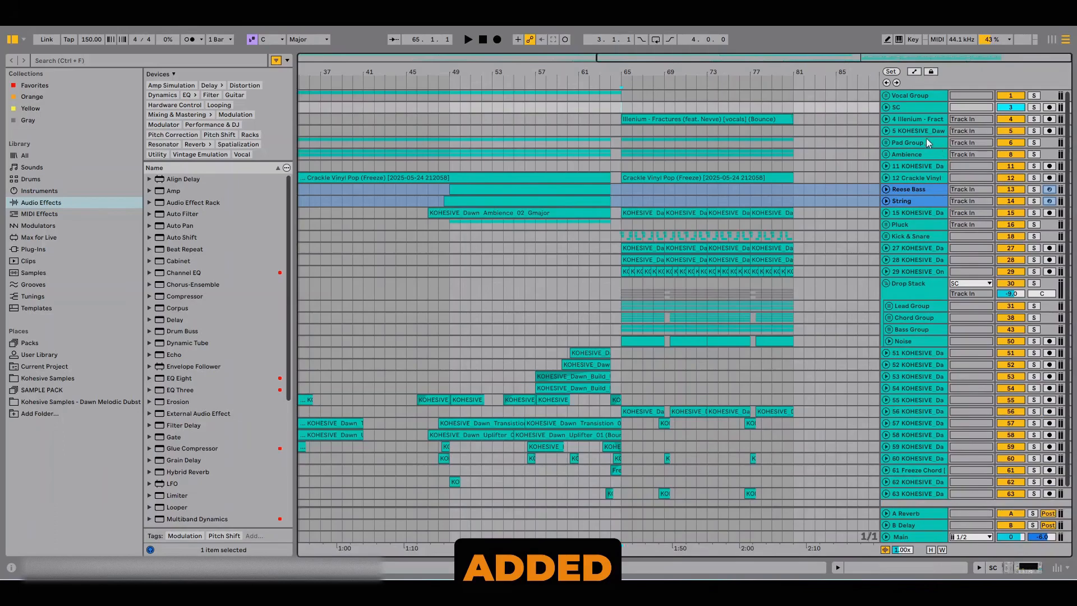
Expand the drop's Illenium Fractures vocal track and audition it in solo from bar 65
left_click(885, 118)
key("s")
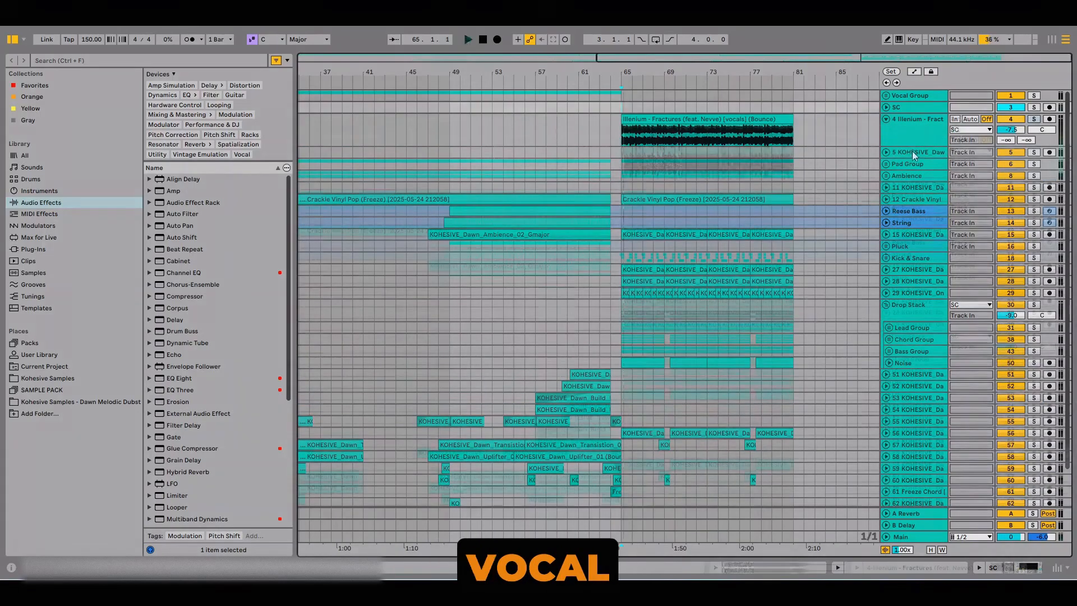
key("space")
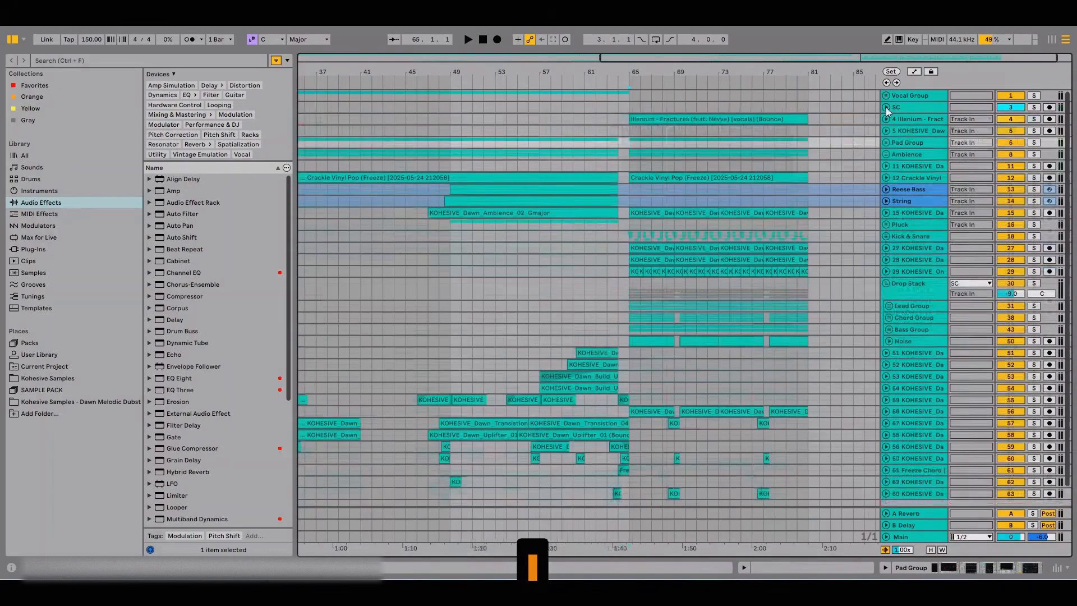
Expand and enlarge the SC track and display its Utility Gain automation
left_click(887, 108)
key("a")
left_click_drag(907, 135, 906, 208)
key("s")
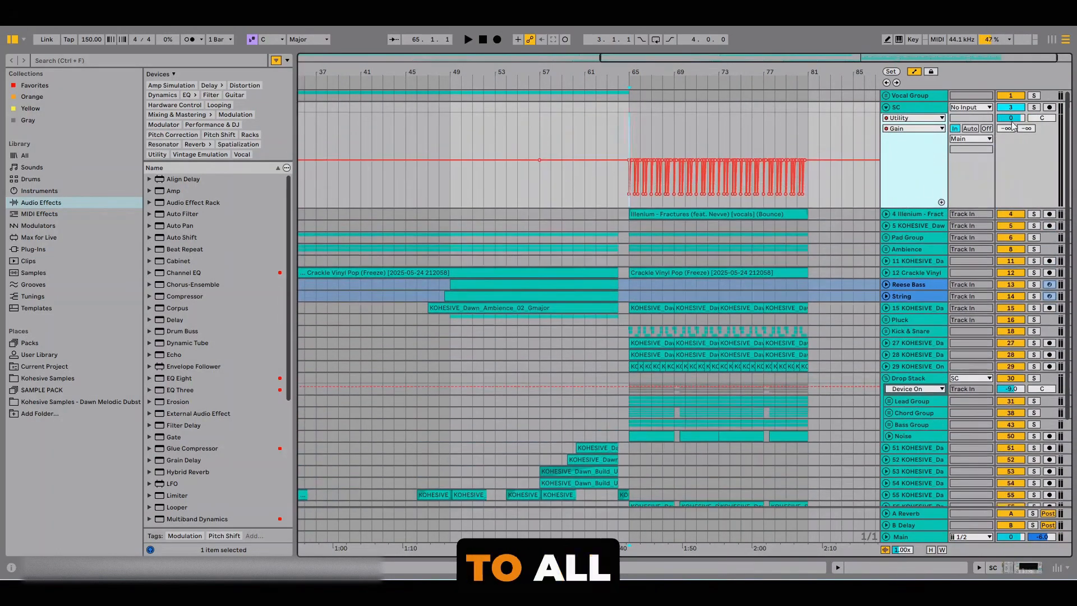
Audition the drop's Downlifter_01 effect in solo from bar 65
scroll(618, 145, "up", 10)
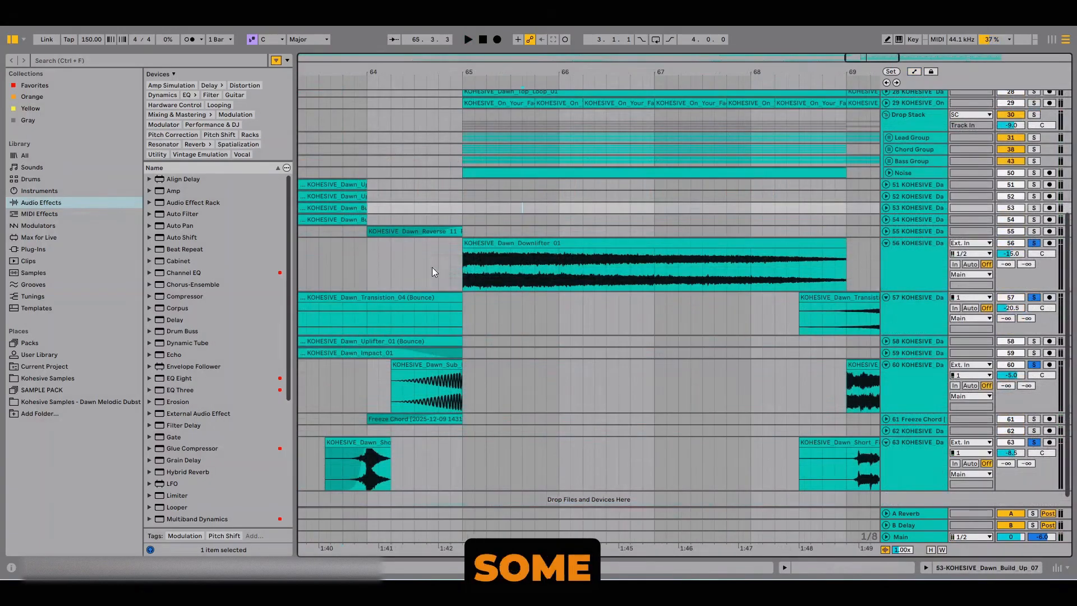
left_click(459, 266)
key("space")
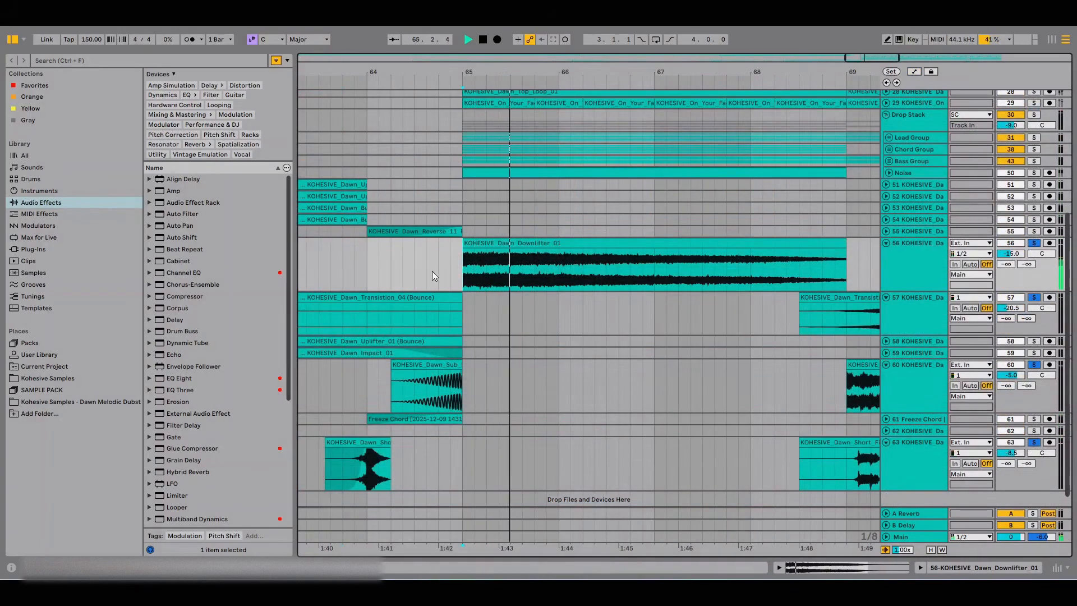